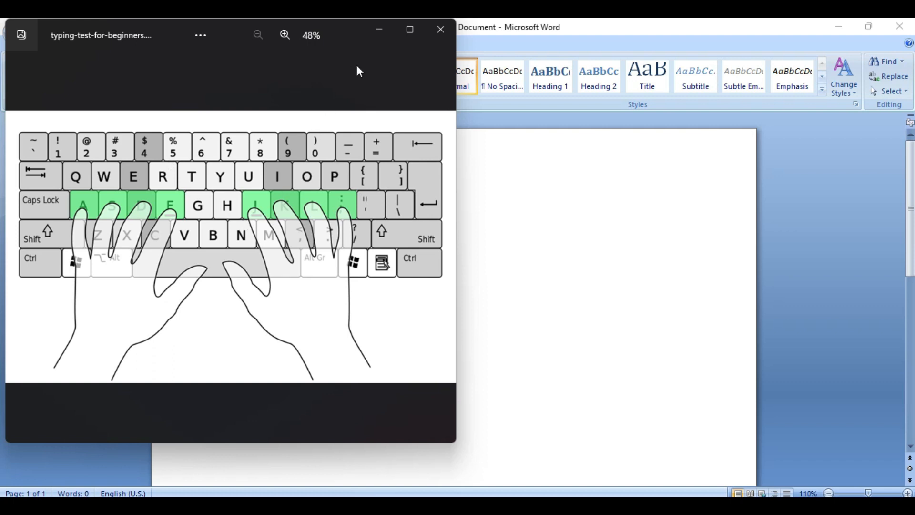
Maximize the finger-placement keyboard image in Photos, then minimize the viewer to reveal Word
{"action": "left_click", "coordinate": [411, 30]}
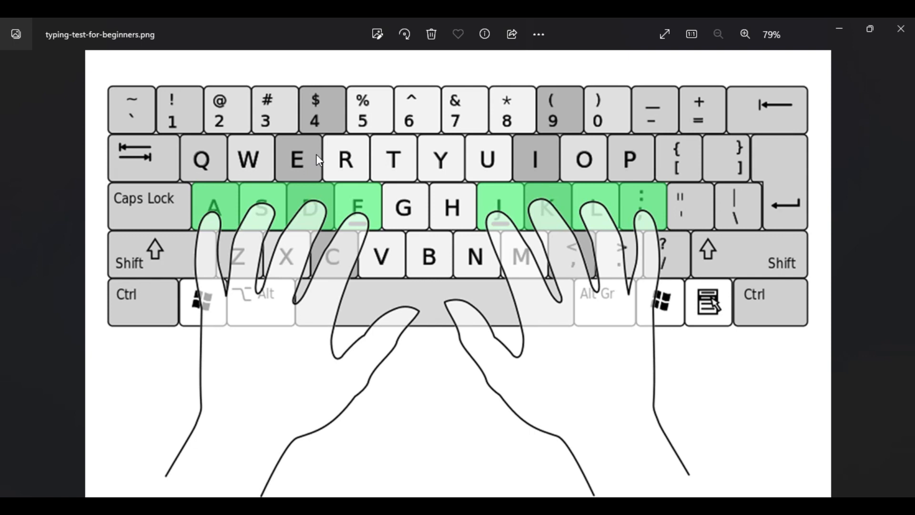
{"action": "left_click", "coordinate": [838, 36]}
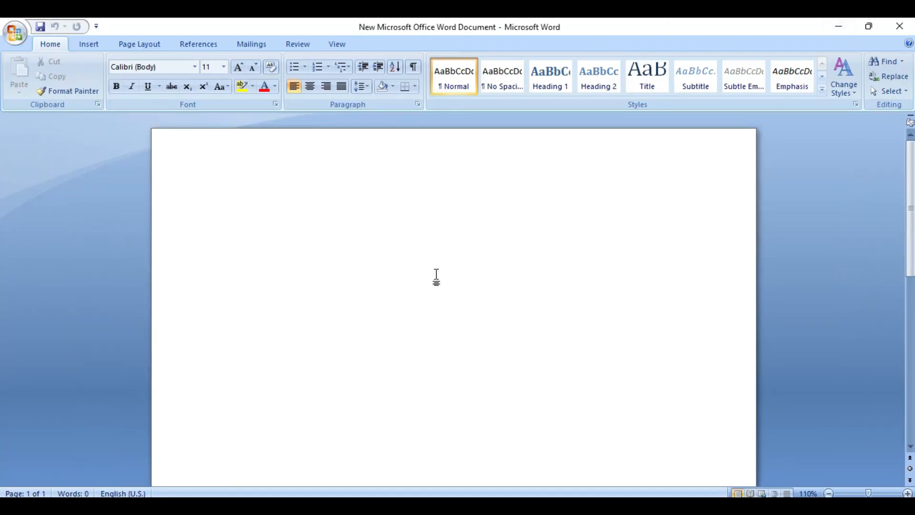
{"action": "type", "text": "My diat"}
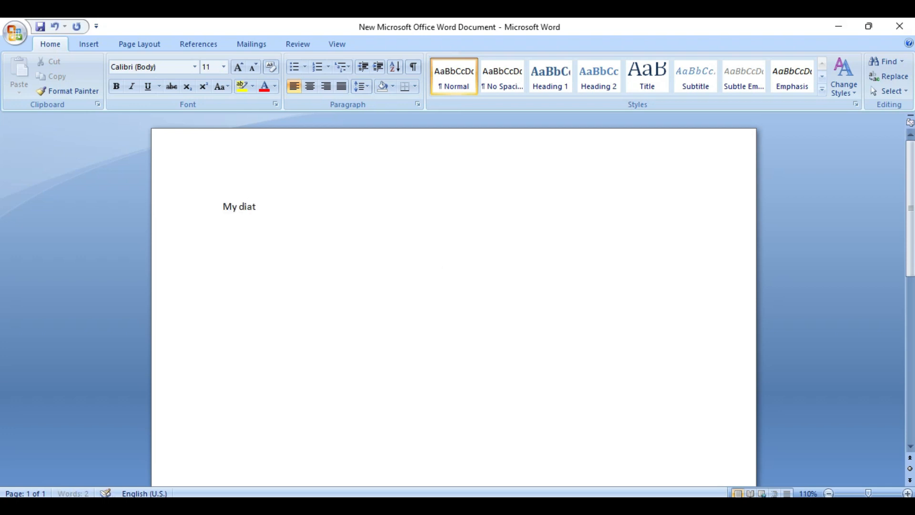
{"action": "type", "text": "y"}
{"action": "key", "text": "BackSpace"}
{"action": "key", "text": "BackSpace"}
{"action": "type", "text": "ry"}
{"action": "key", "text": "ctrl+a"}
{"action": "key", "text": "BackSpace"}
{"action": "left_click_drag", "start_coordinate": [221, 204], "coordinate": [266, 206]}
{"action": "key", "text": "BackSpace"}
Search 'bangladesh' in a new Chrome tab and open the Wikipedia article
{"action": "left_click", "coordinate": [423, 505]}
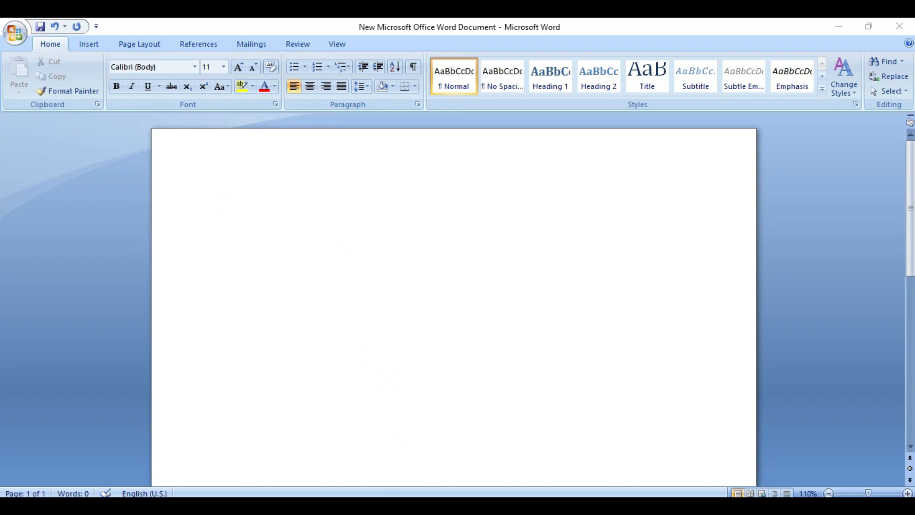
{"action": "left_click", "coordinate": [658, 27]}
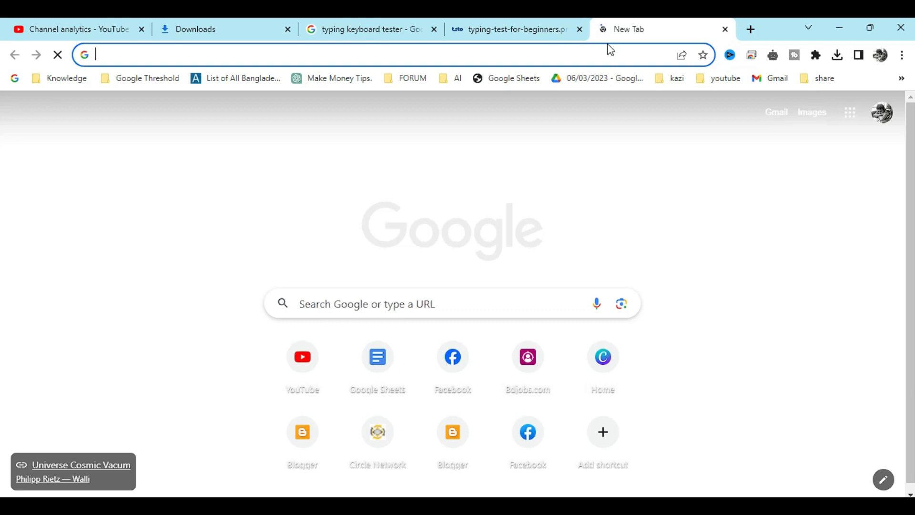
{"action": "type", "text": "bangla"}
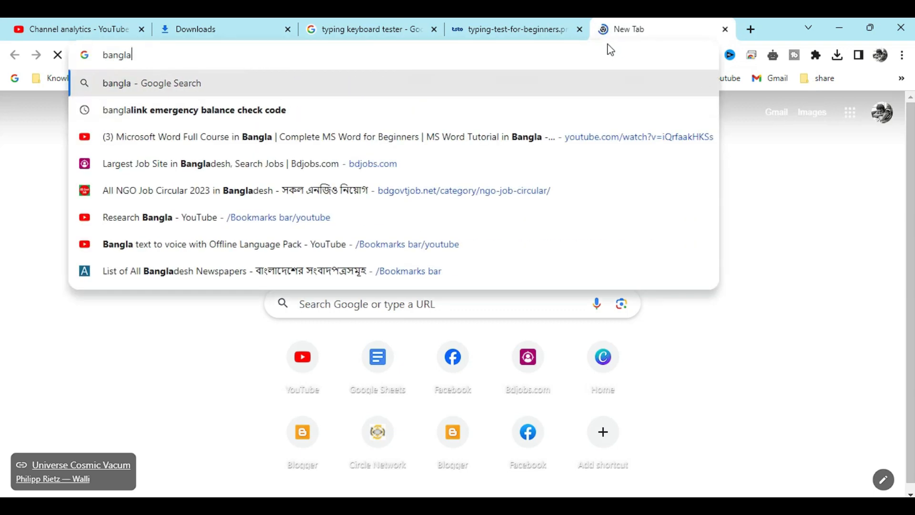
{"action": "type", "text": "desh"}
{"action": "key", "text": "Return"}
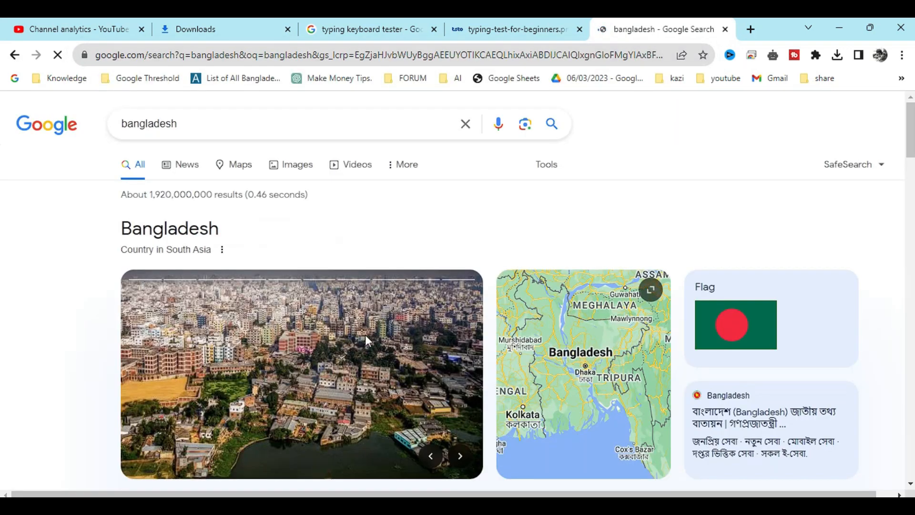
{"action": "scroll", "coordinate": [13, 256], "scroll_direction": "down", "scroll_amount": 7}
{"action": "left_click", "coordinate": [143, 230]}
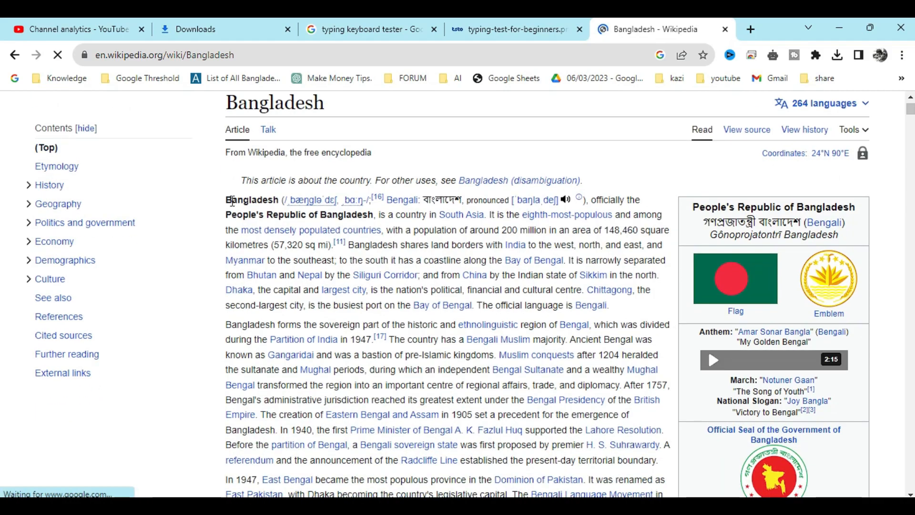
Copy the first Islamic Bengal paragraph and paste it into the Word document
{"action": "scroll", "coordinate": [233, 277], "scroll_direction": "down", "scroll_amount": 6}
{"action": "scroll", "coordinate": [230, 205], "scroll_direction": "down", "scroll_amount": 6}
{"action": "scroll", "coordinate": [235, 213], "scroll_direction": "down", "scroll_amount": 15}
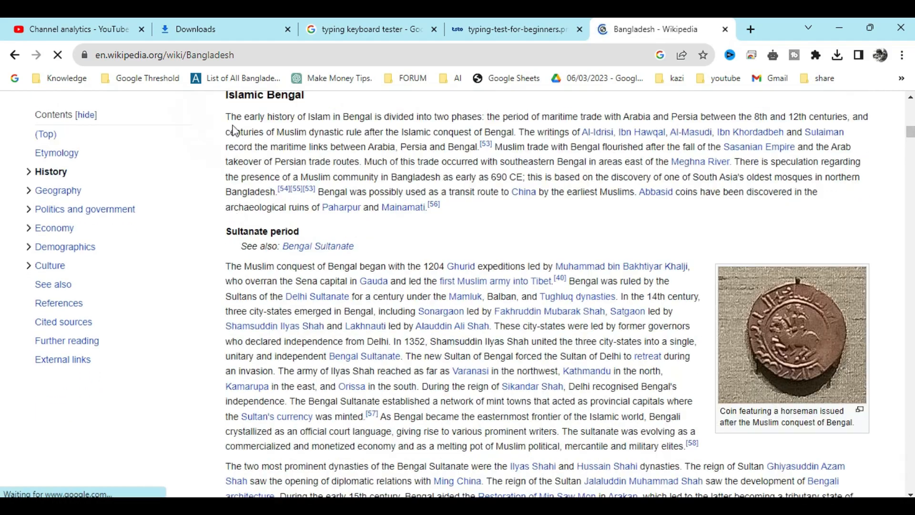
{"action": "left_click_drag", "start_coordinate": [226, 114], "coordinate": [489, 208]}
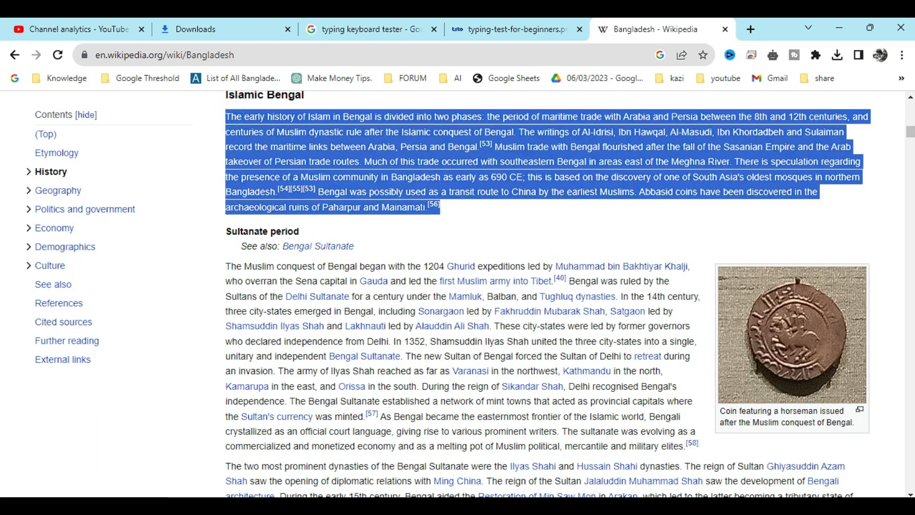
{"action": "key", "text": "ctrl+c"}
{"action": "key", "text": "alt+Tab"}
{"action": "key", "text": "ctrl+v"}
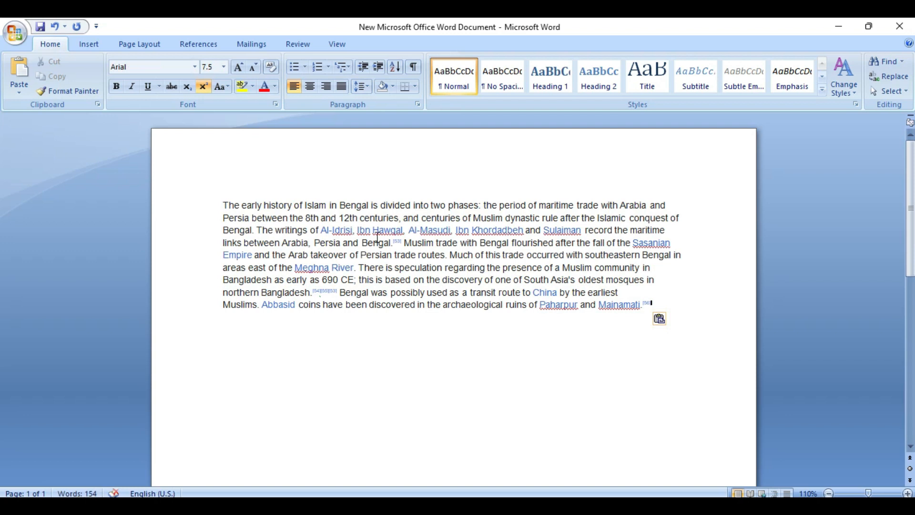
Select all the pasted text and set its font colour to black
{"action": "left_click", "coordinate": [592, 279]}
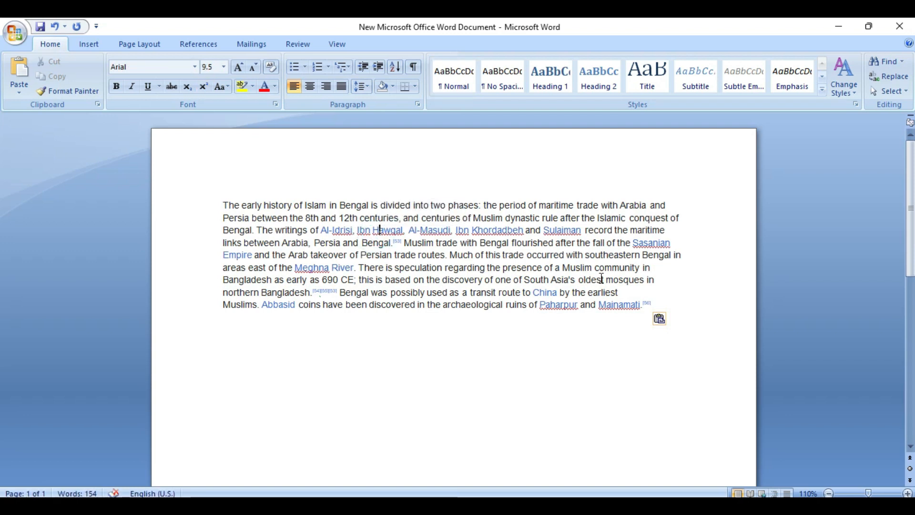
{"action": "key", "text": "ctrl+a"}
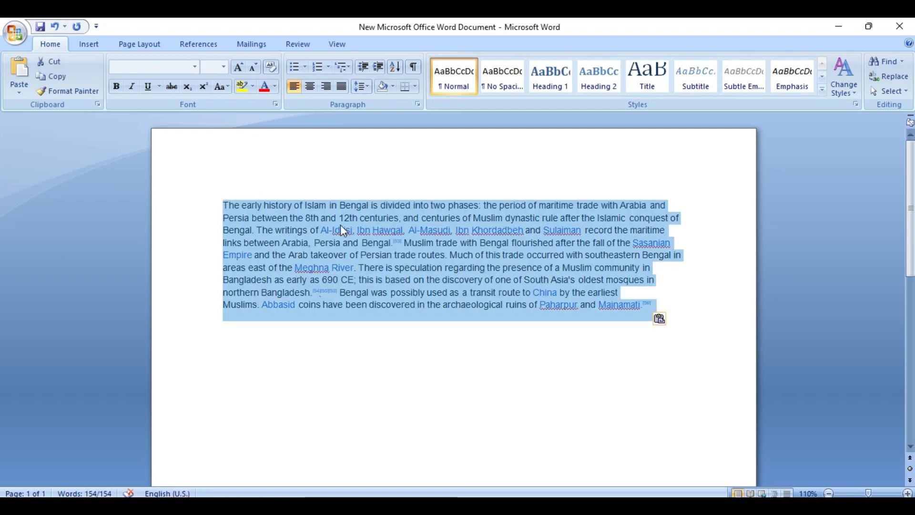
{"action": "left_click", "coordinate": [355, 227]}
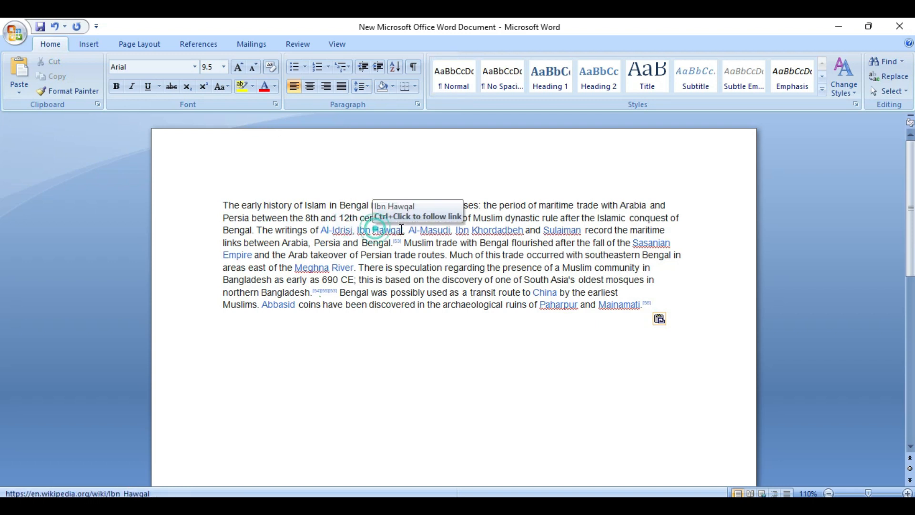
{"action": "key", "text": "ctrl+a"}
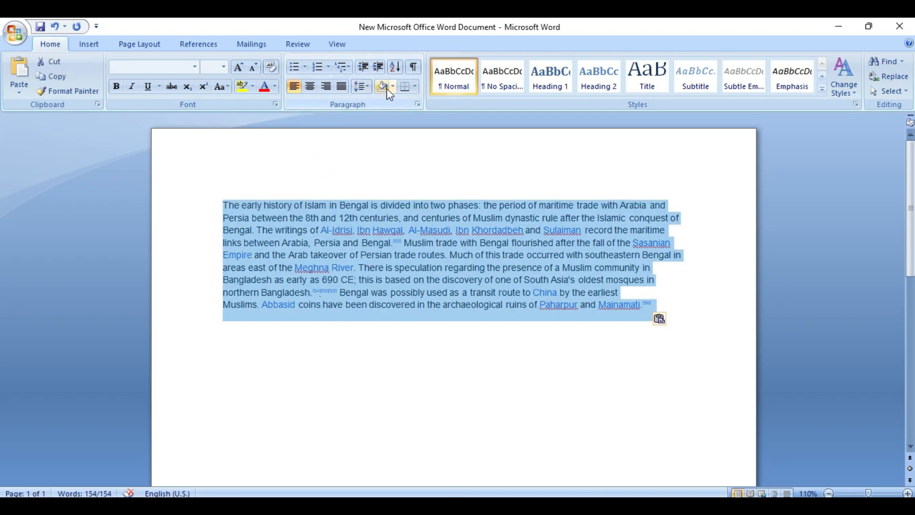
{"action": "left_click", "coordinate": [275, 86]}
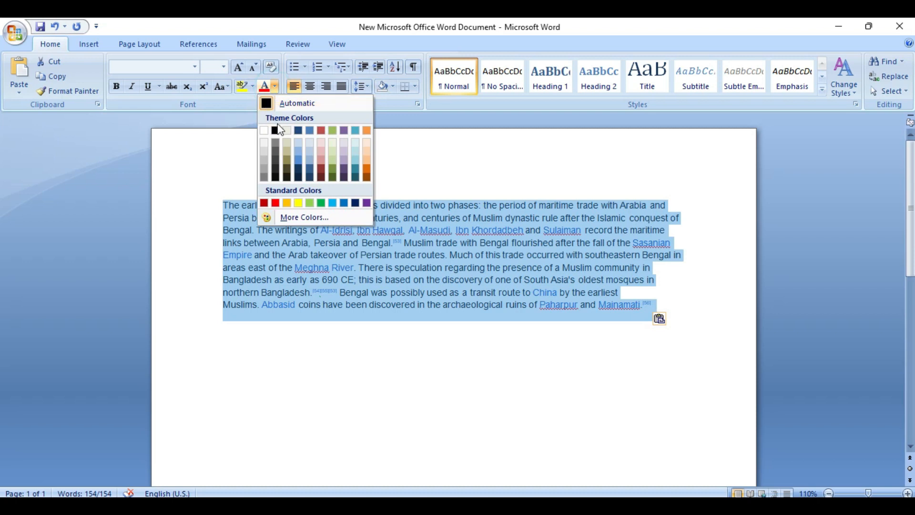
{"action": "left_click", "coordinate": [276, 127]}
{"action": "left_click", "coordinate": [421, 169]}
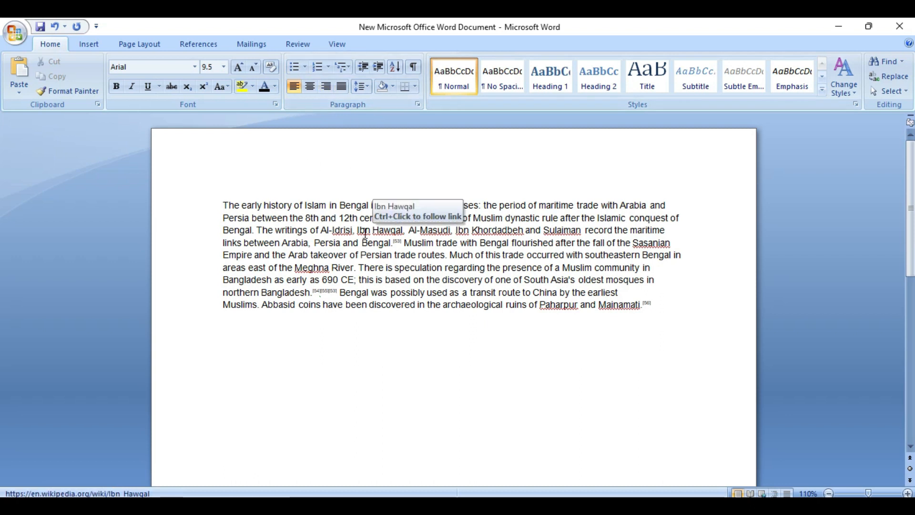
Try centring the paragraph, then return it to left alignment
{"action": "left_click_drag", "start_coordinate": [225, 204], "coordinate": [652, 299]}
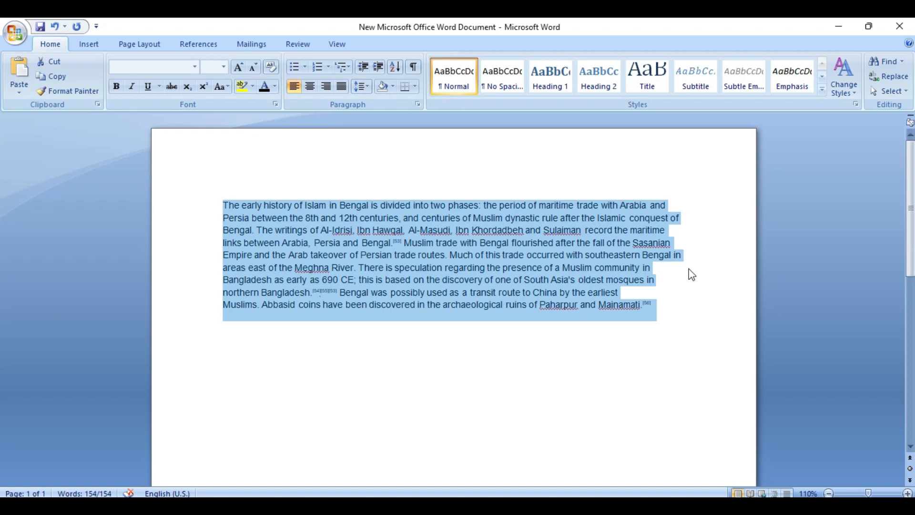
{"action": "left_click", "coordinate": [679, 229]}
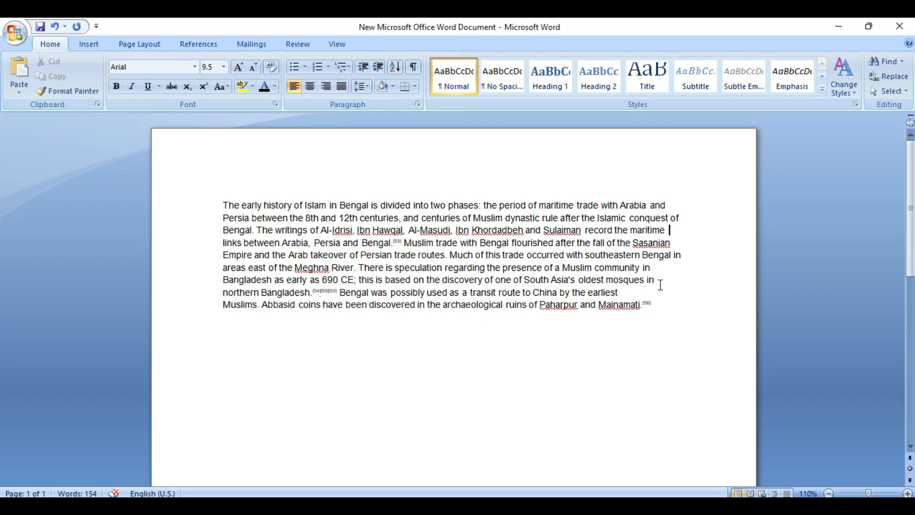
{"action": "left_click_drag", "start_coordinate": [660, 305], "coordinate": [222, 206]}
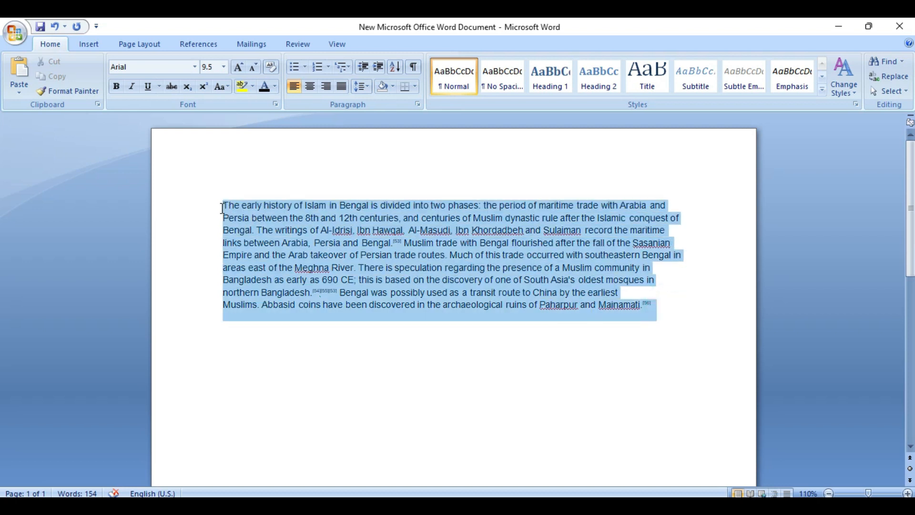
{"action": "left_click", "coordinate": [307, 91]}
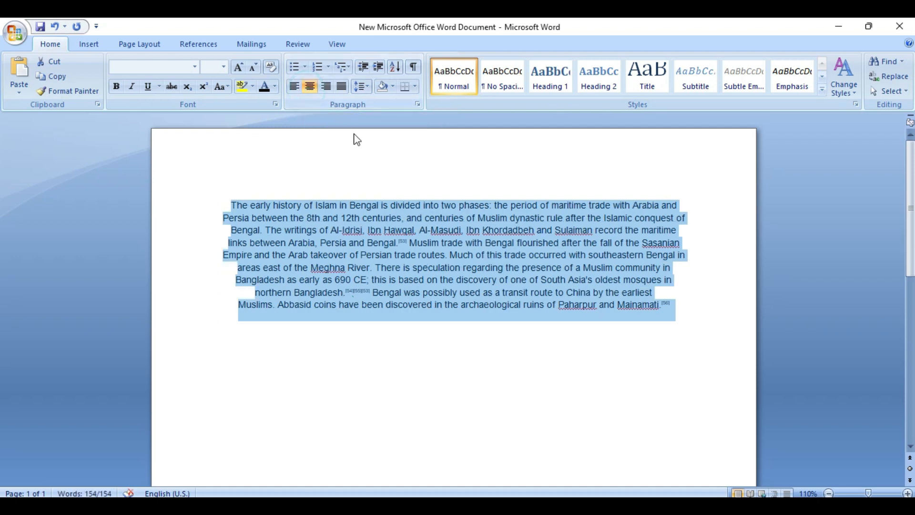
{"action": "left_click", "coordinate": [294, 87]}
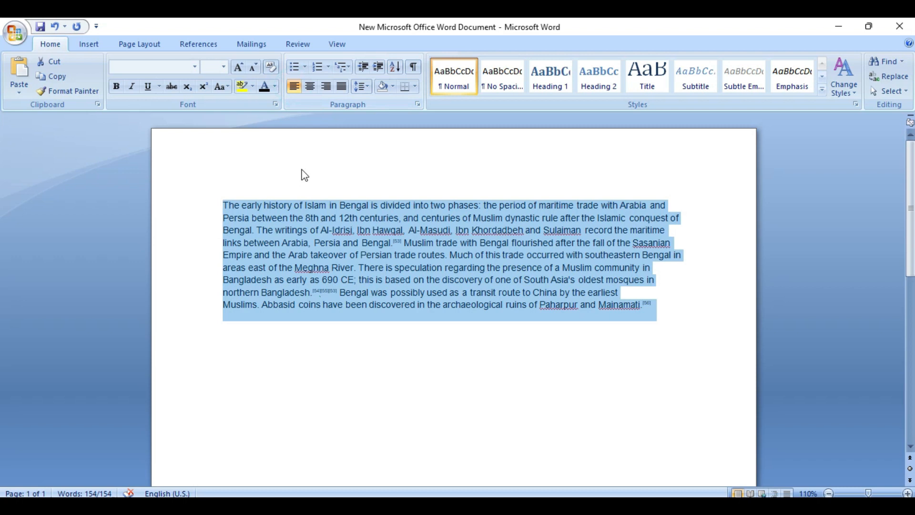
Insert an empty line above the paragraph for the heading
{"action": "left_click", "coordinate": [302, 174]}
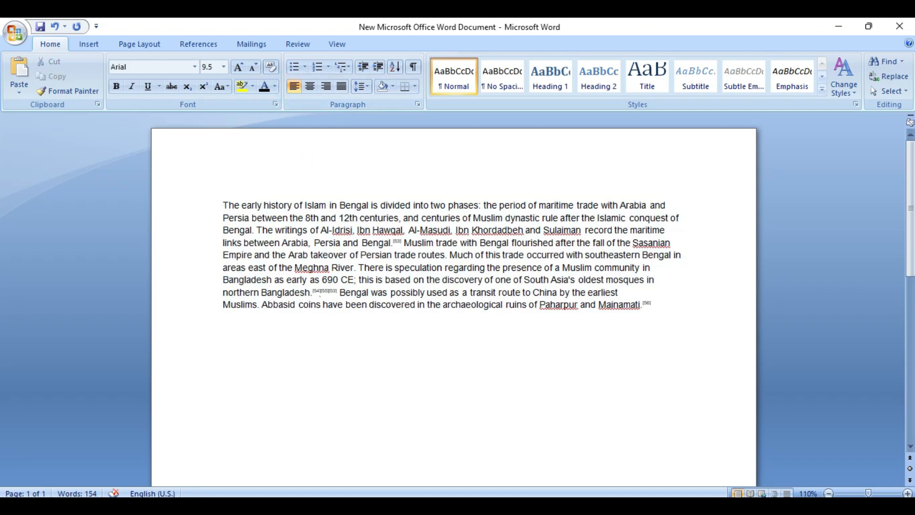
{"action": "key", "text": "Return"}
{"action": "left_click", "coordinate": [237, 198]}
{"action": "type", "text": "Bangladesh"}
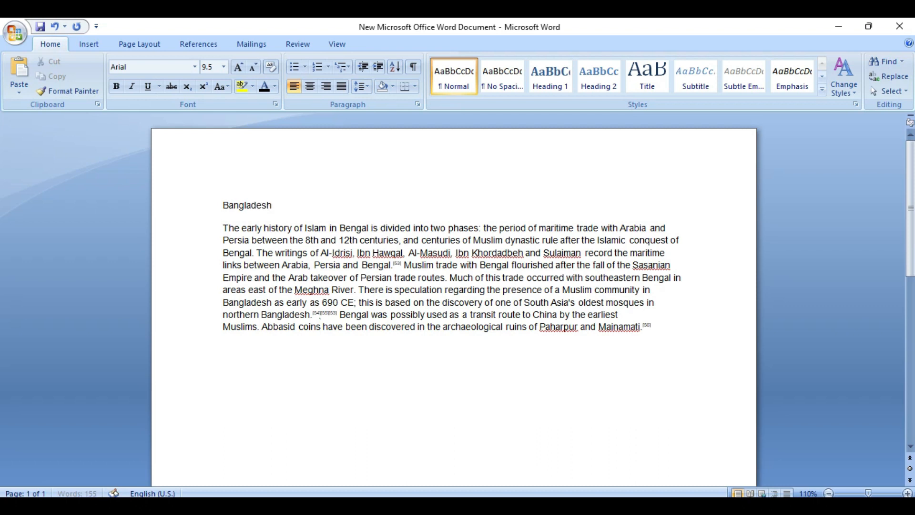
{"action": "triple_click", "coordinate": [230, 211]}
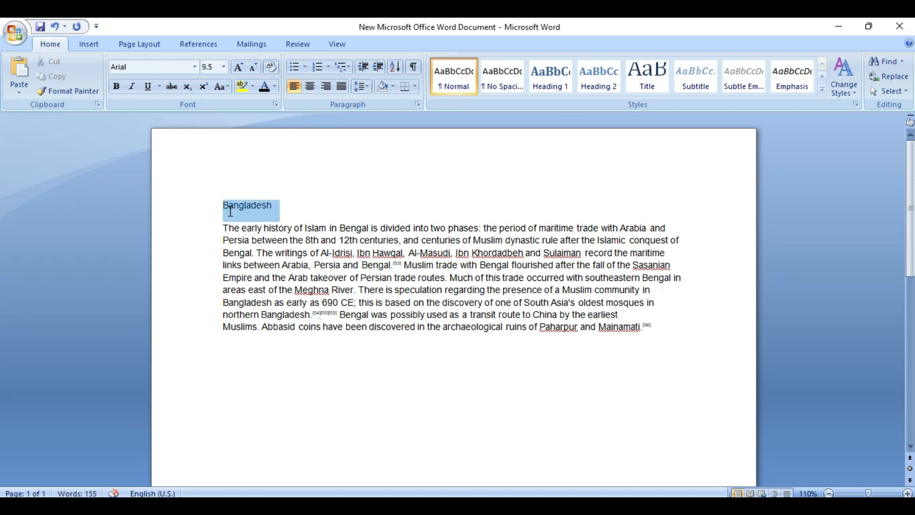
{"action": "left_click", "coordinate": [224, 67]}
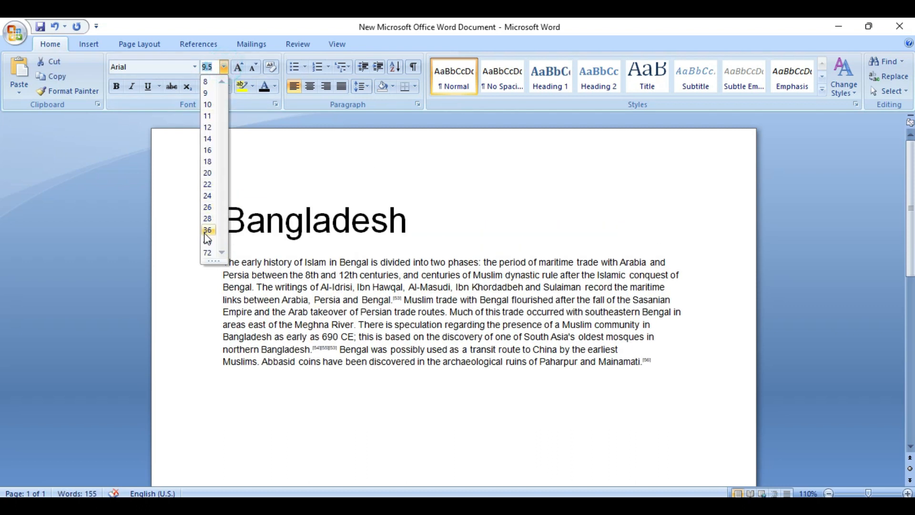
{"action": "left_click", "coordinate": [207, 240]}
{"action": "left_click", "coordinate": [116, 86]}
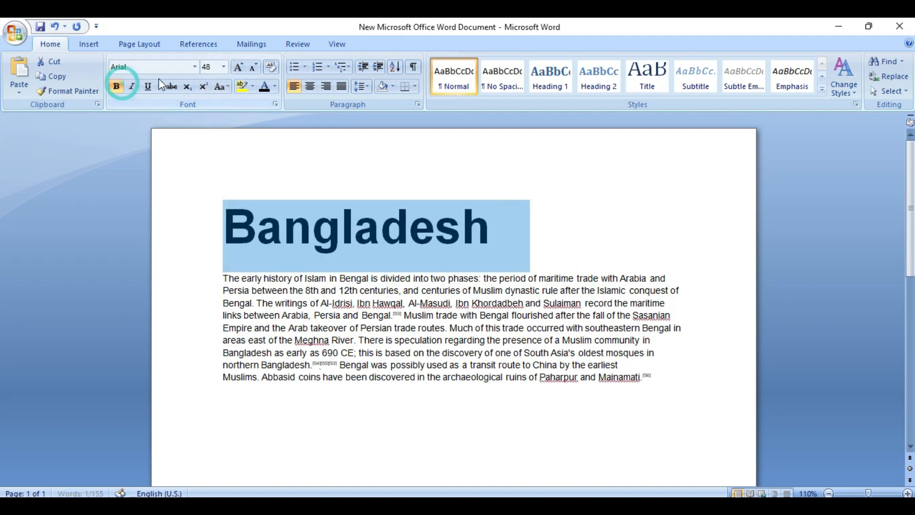
{"action": "left_click", "coordinate": [143, 67]}
{"action": "type", "text": "Times New Roman"}
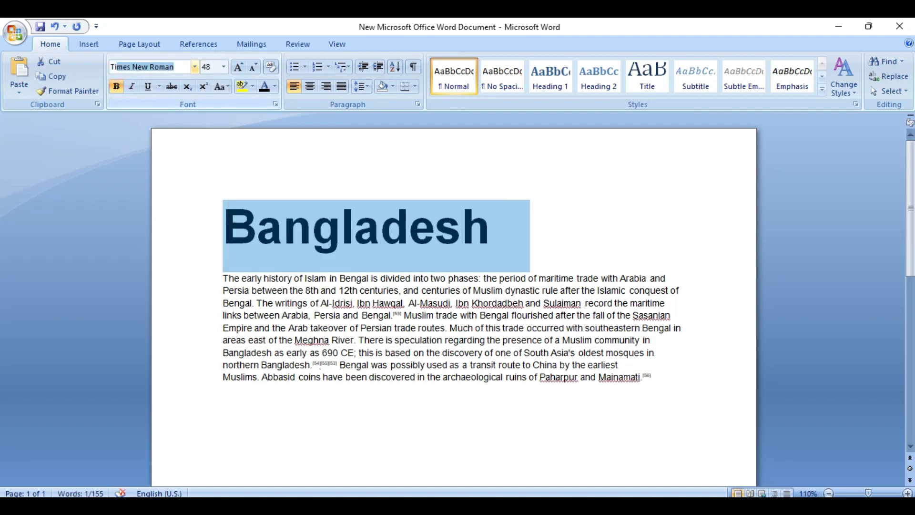
{"action": "key", "text": "Return"}
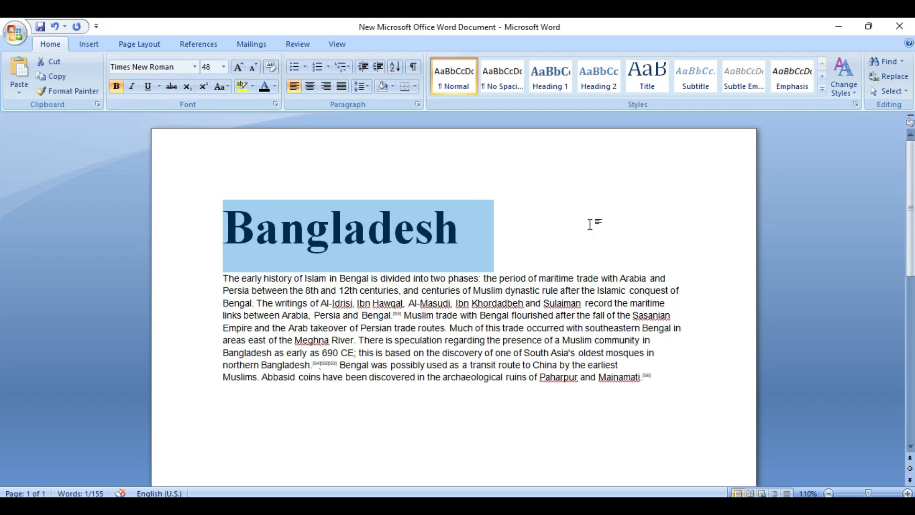
{"action": "left_click", "coordinate": [589, 224]}
{"action": "triple_click", "coordinate": [300, 225]}
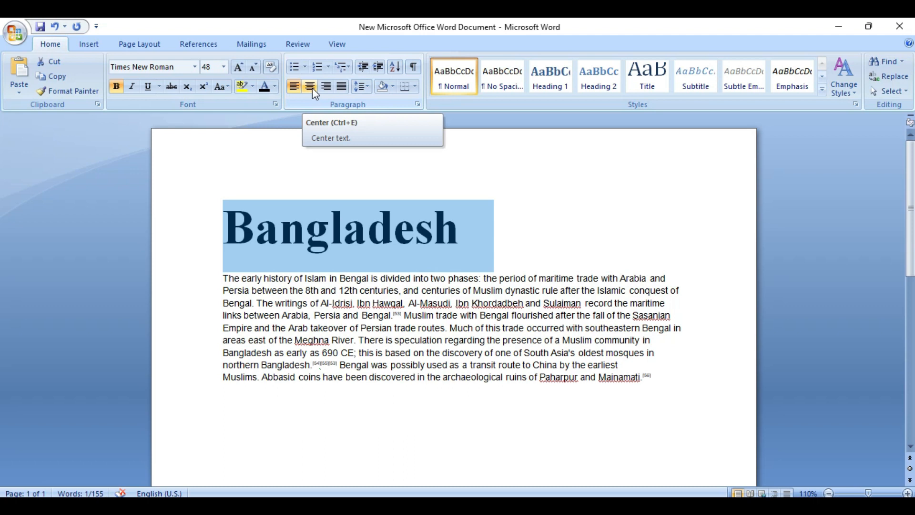
Try centre, left and right alignment on the Bangladesh heading, finishing with justified alignment
{"action": "left_click", "coordinate": [312, 87]}
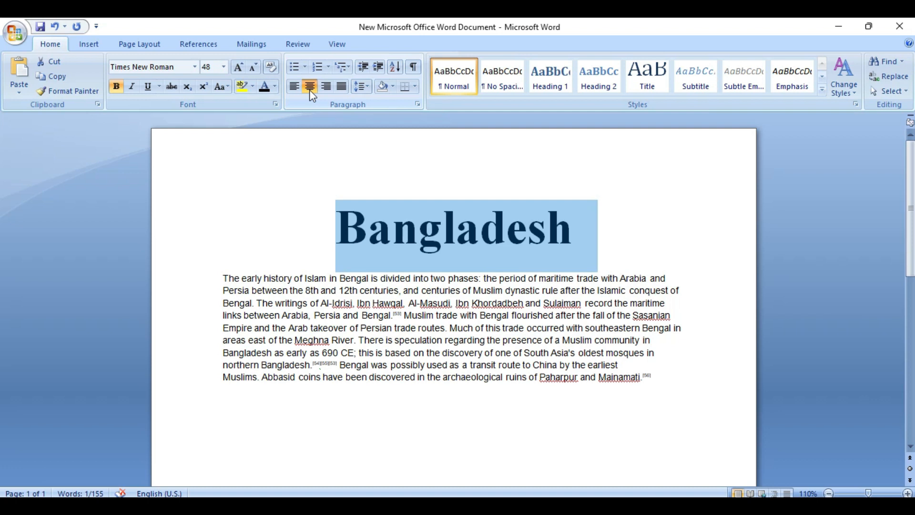
{"action": "left_click", "coordinate": [310, 89]}
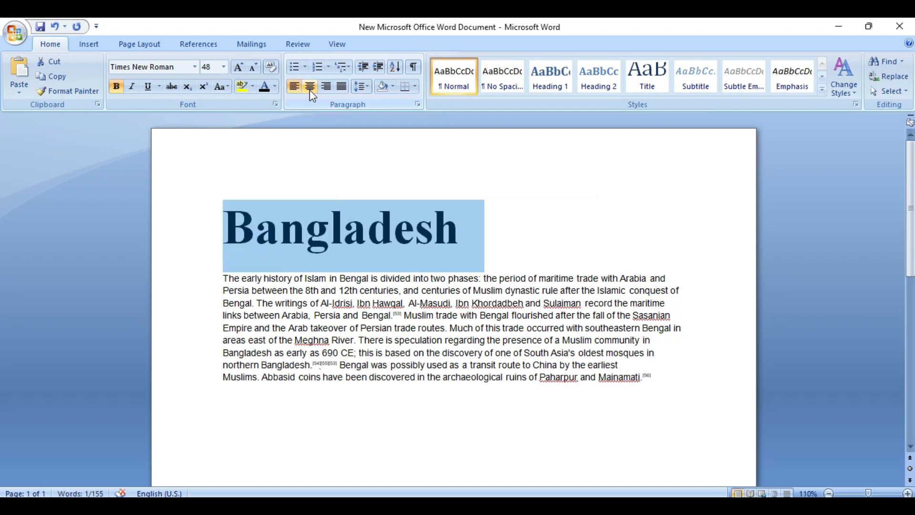
{"action": "left_click", "coordinate": [309, 87]}
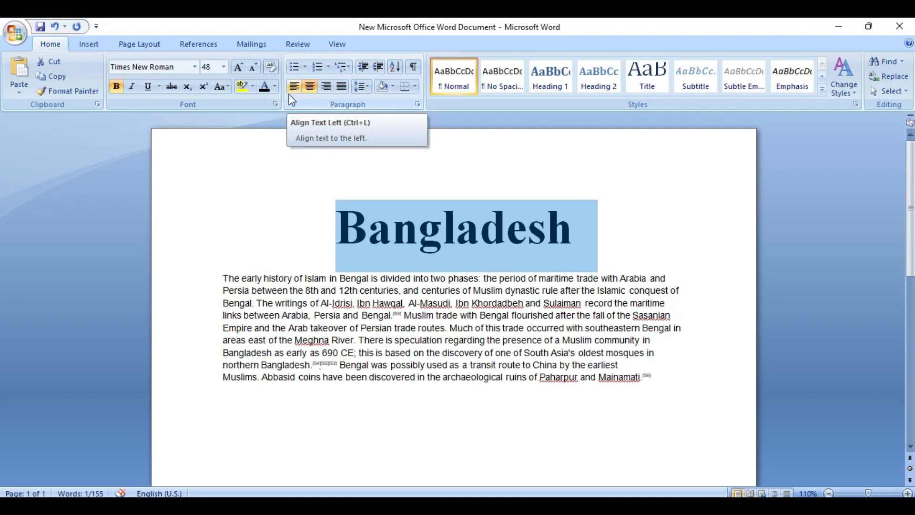
{"action": "left_click", "coordinate": [293, 87]}
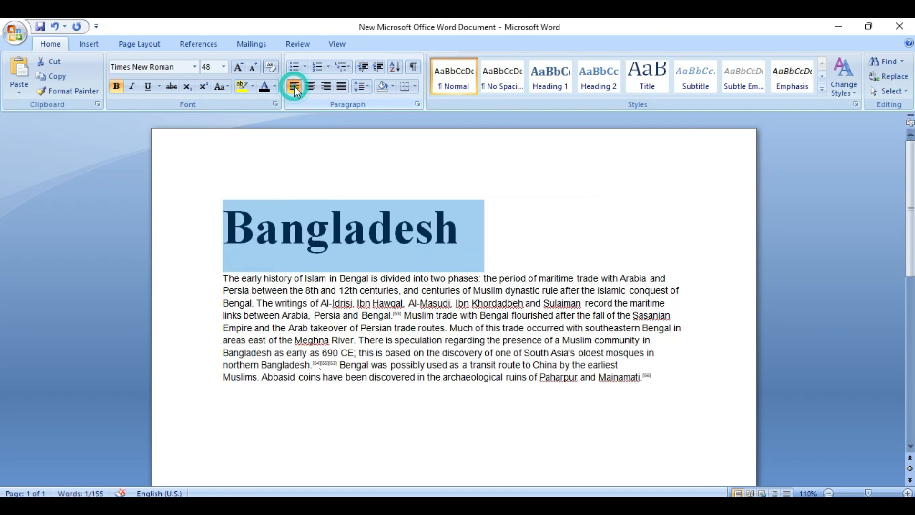
{"action": "left_click", "coordinate": [325, 86]}
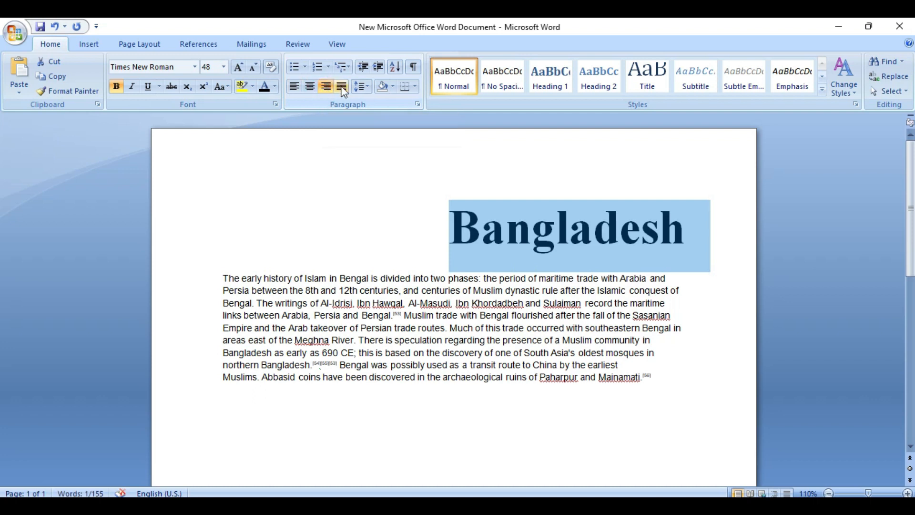
{"action": "left_click", "coordinate": [343, 89]}
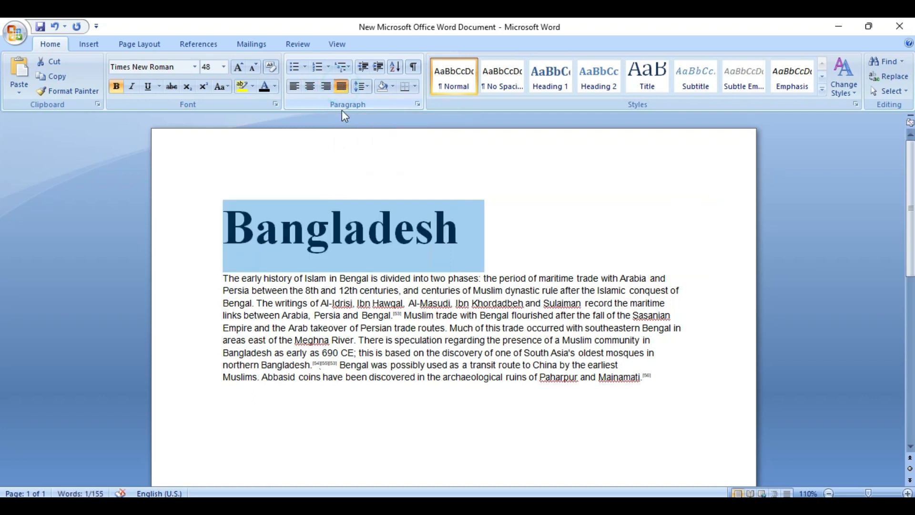
{"action": "left_click", "coordinate": [339, 162]}
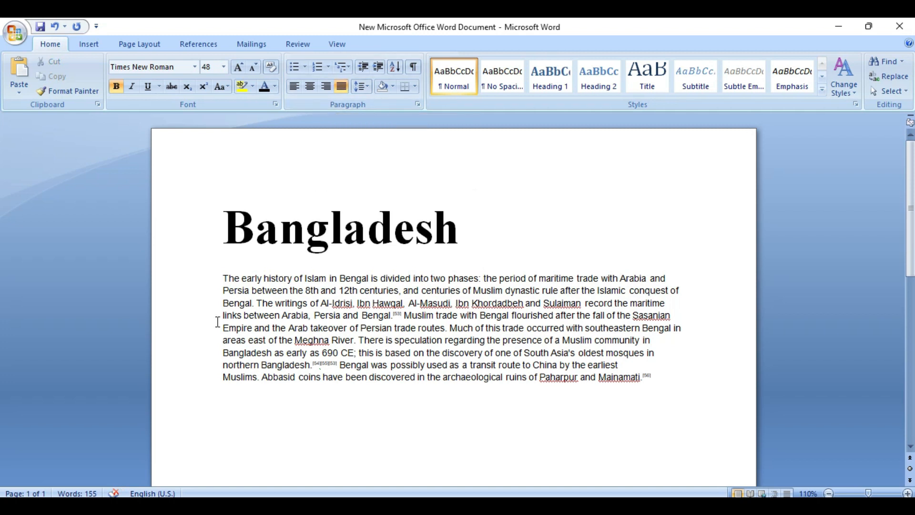
{"action": "left_click", "coordinate": [222, 278]}
{"action": "left_click_drag", "start_coordinate": [222, 278], "coordinate": [653, 383]}
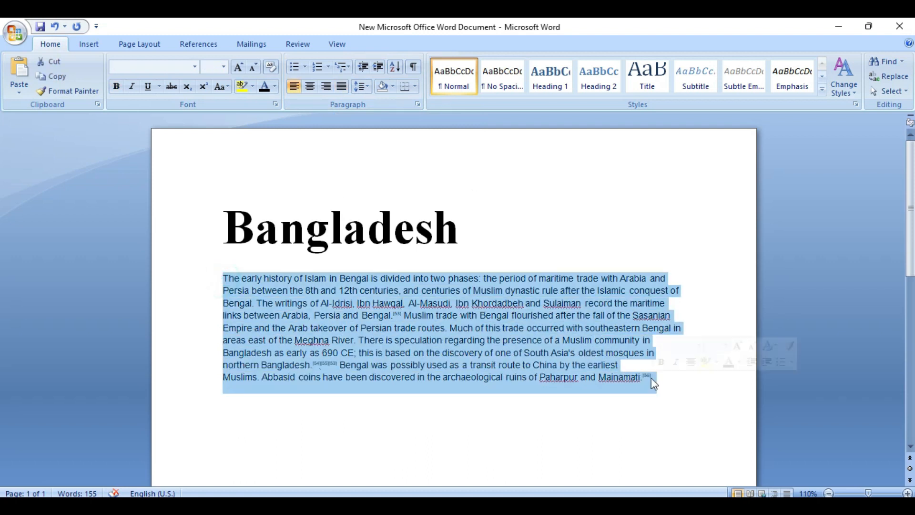
{"action": "left_click", "coordinate": [340, 91]}
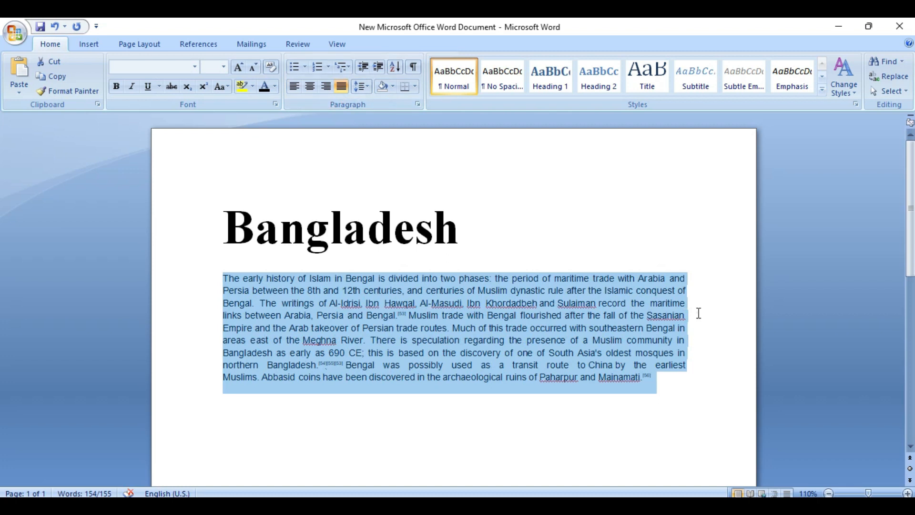
{"action": "left_click", "coordinate": [697, 312]}
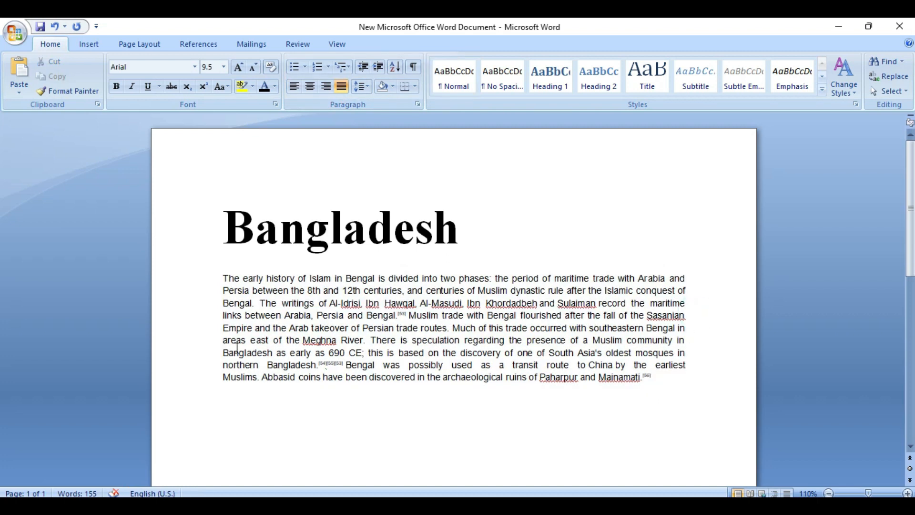
{"action": "left_click_drag", "start_coordinate": [224, 277], "coordinate": [645, 378]}
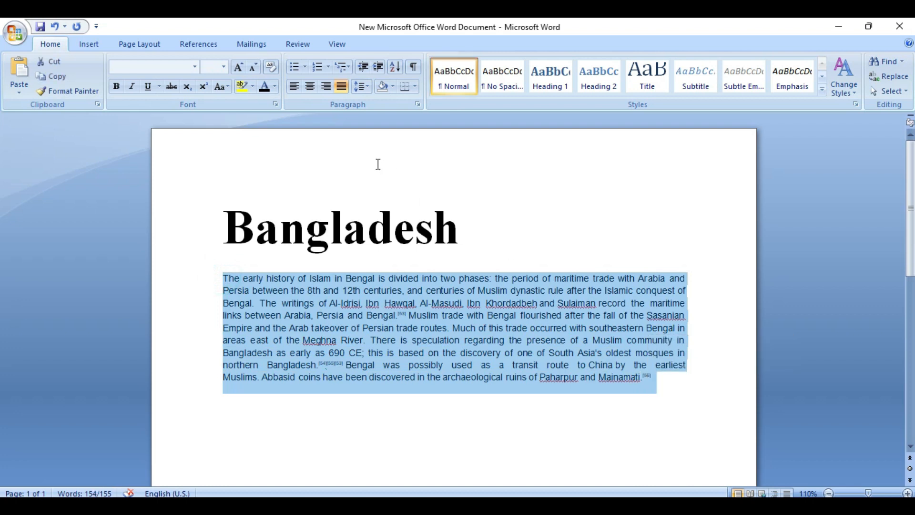
{"action": "left_click", "coordinate": [326, 87]}
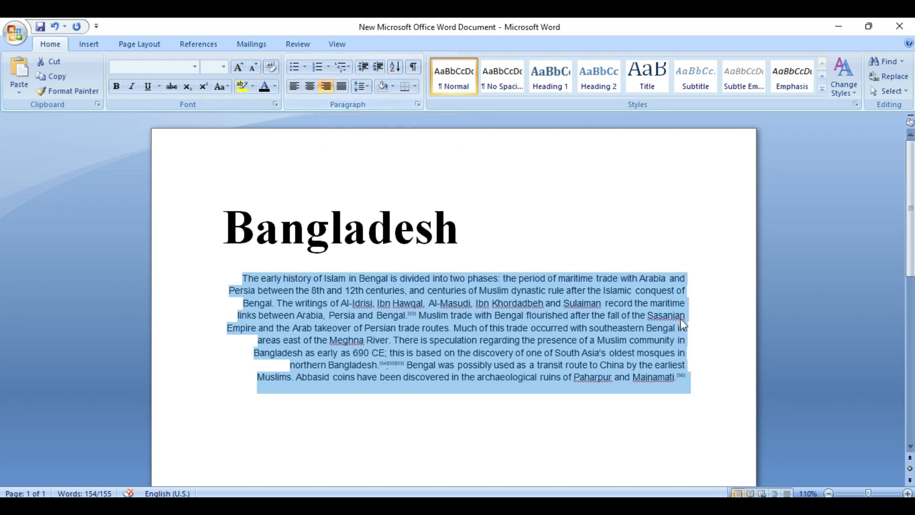
{"action": "left_click", "coordinate": [295, 87]}
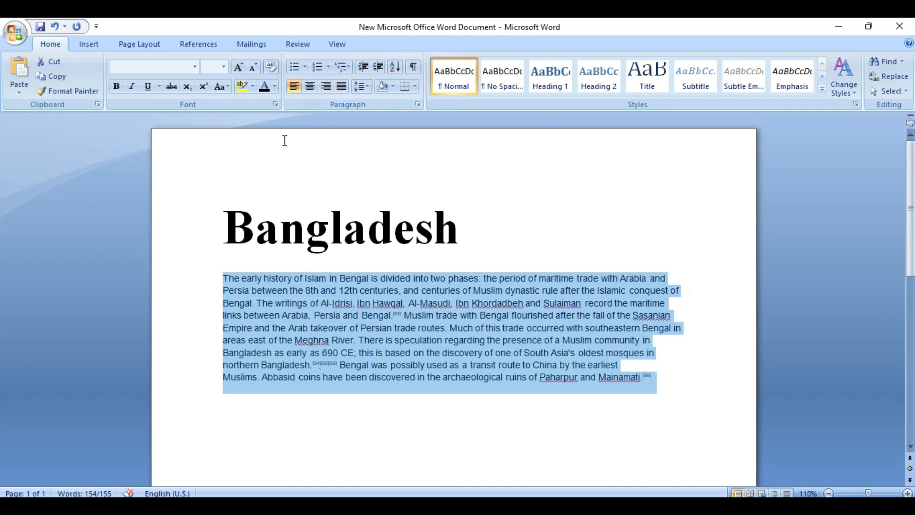
{"action": "left_click", "coordinate": [311, 87]}
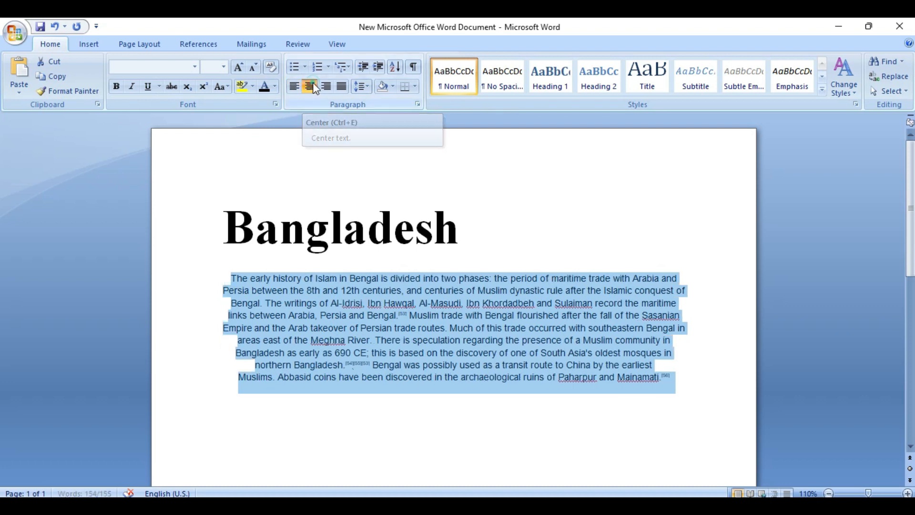
{"action": "left_click", "coordinate": [294, 86]}
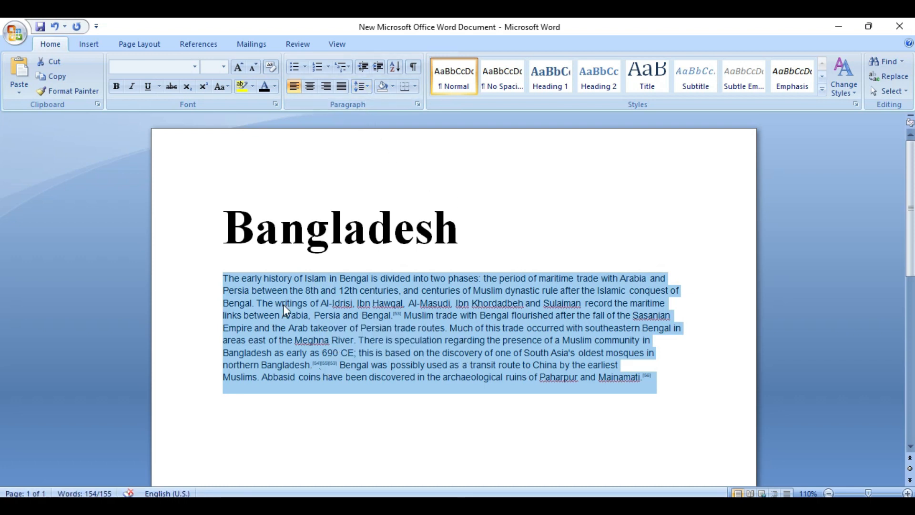
{"action": "left_click_drag", "start_coordinate": [221, 278], "coordinate": [669, 285]}
{"action": "left_click", "coordinate": [670, 286]}
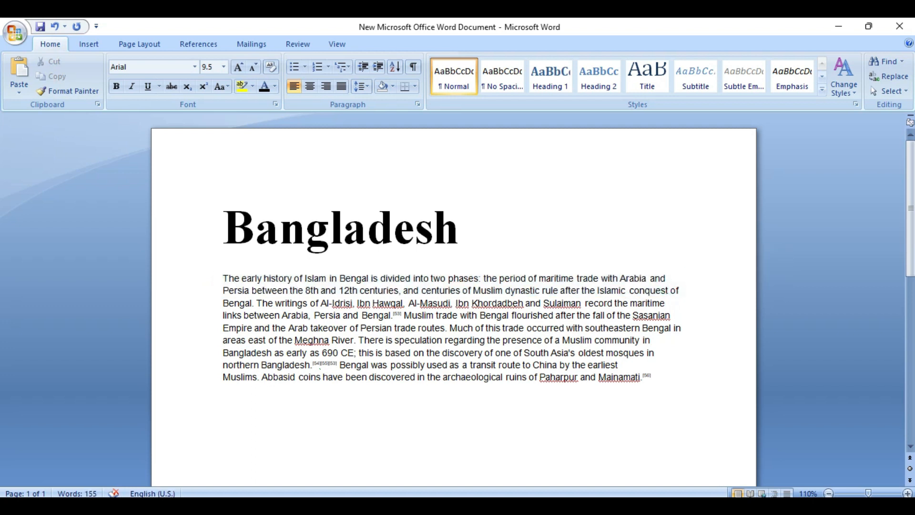
{"action": "key", "text": "Return"}
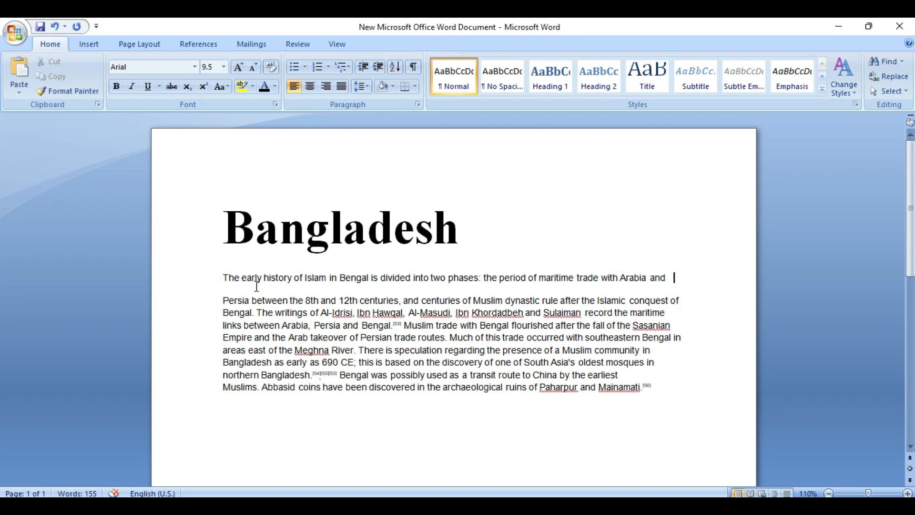
{"action": "key", "text": "Delete"}
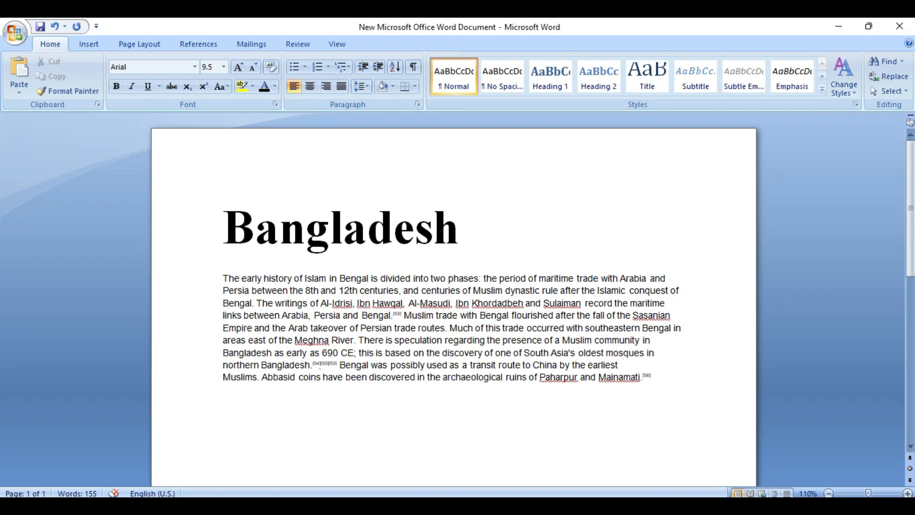
Select the body paragraph and try line spacings of 1.5, 2.0, 2.5 and 3.0
{"action": "left_click_drag", "start_coordinate": [656, 379], "coordinate": [224, 281]}
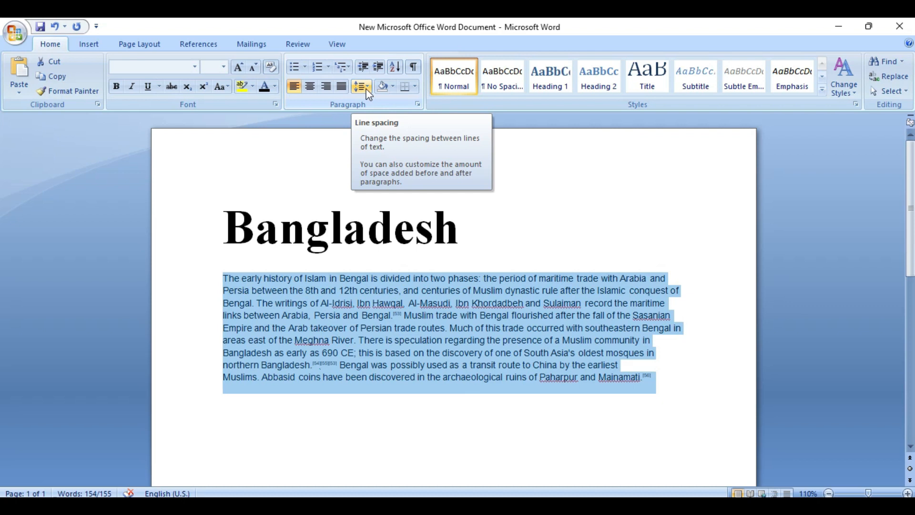
{"action": "left_click", "coordinate": [368, 87]}
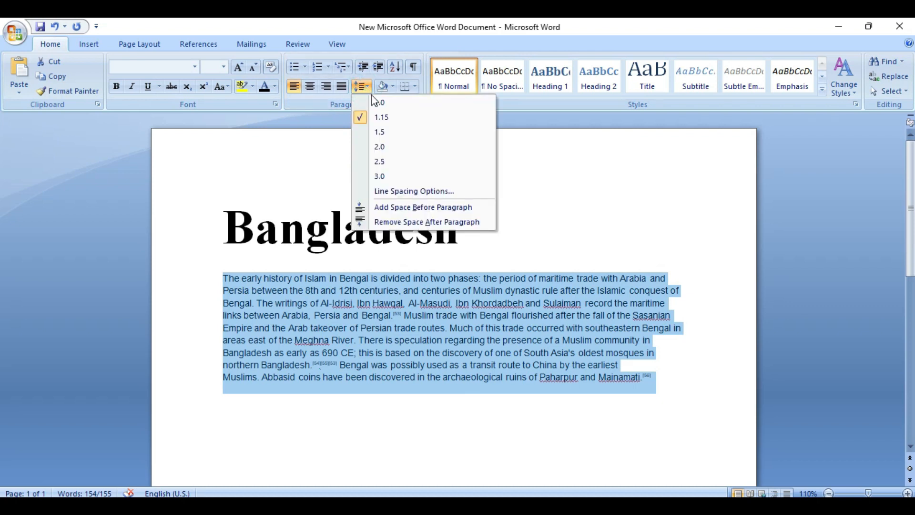
{"action": "left_click", "coordinate": [384, 132]}
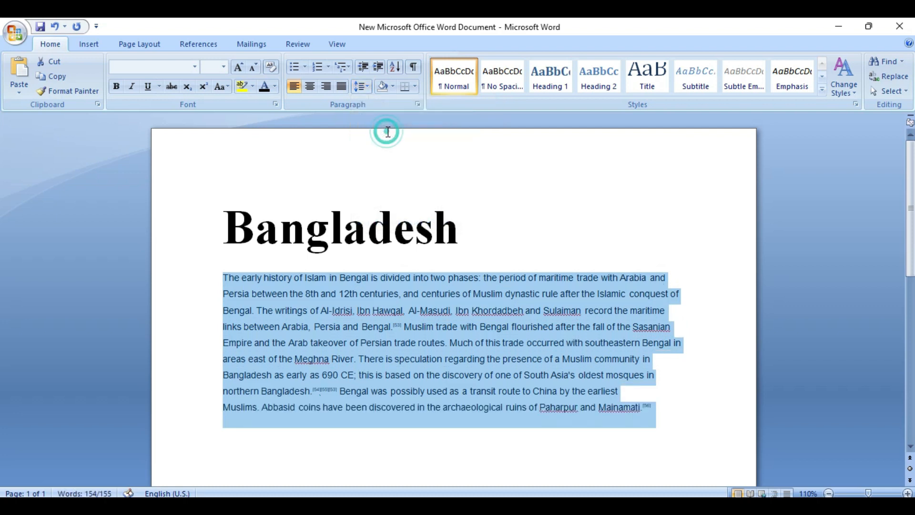
{"action": "left_click", "coordinate": [361, 84]}
{"action": "left_click", "coordinate": [381, 144]}
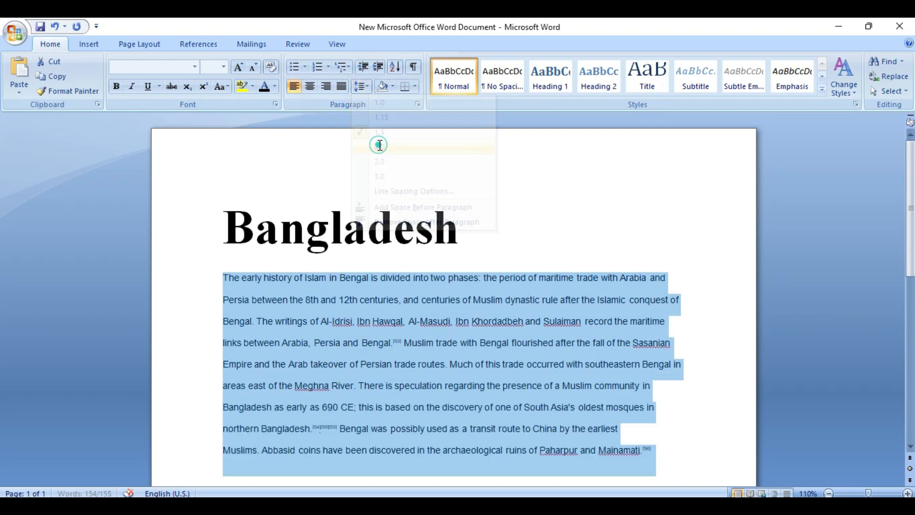
{"action": "left_click", "coordinate": [358, 85]}
{"action": "left_click", "coordinate": [377, 158]}
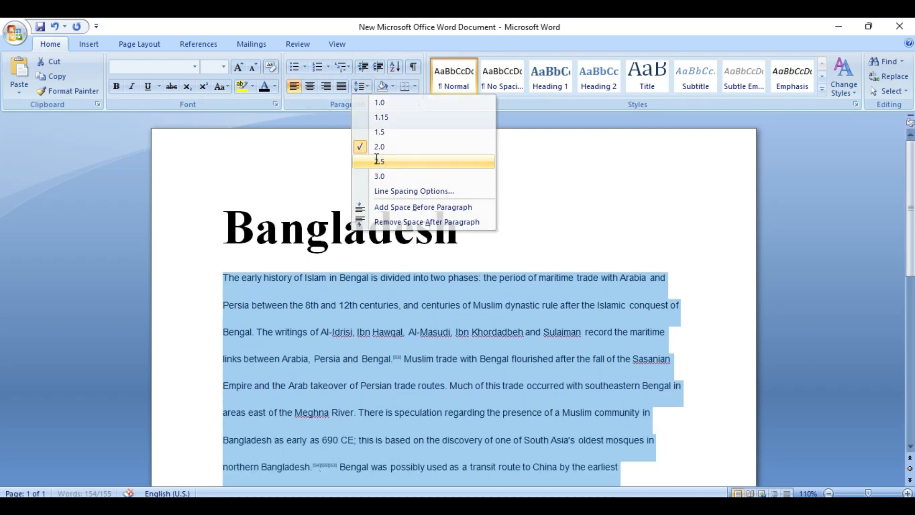
{"action": "left_click", "coordinate": [359, 86]}
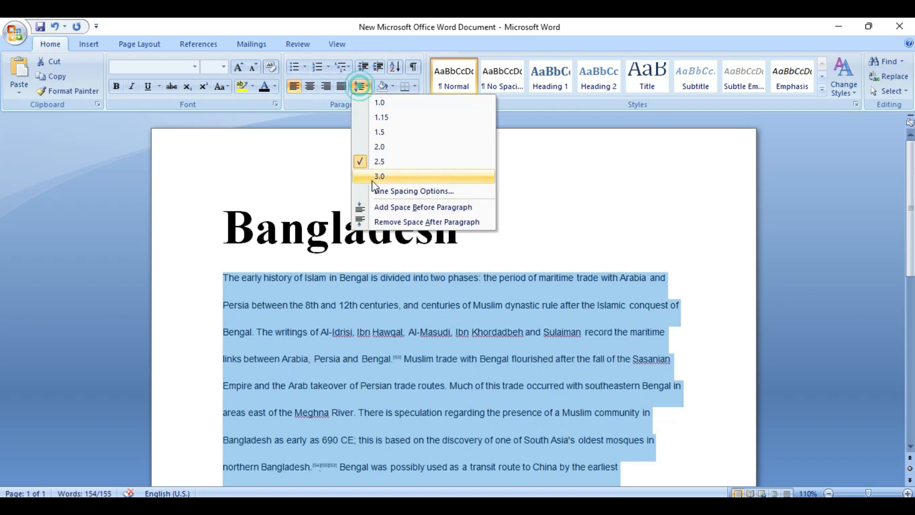
{"action": "left_click", "coordinate": [373, 176]}
Justify the paragraph, toggle the space after it, and set 1.0 line spacing
{"action": "left_click", "coordinate": [341, 86]}
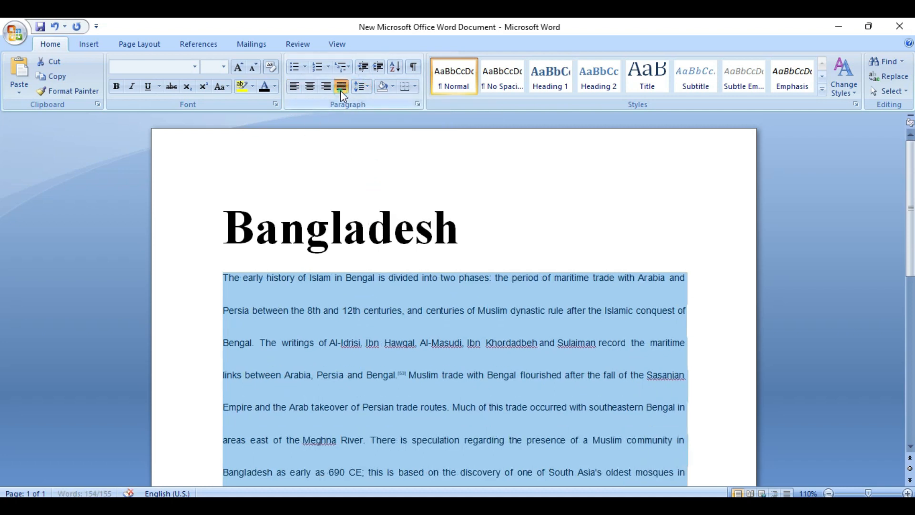
{"action": "scroll", "coordinate": [394, 180], "scroll_direction": "down", "scroll_amount": 3}
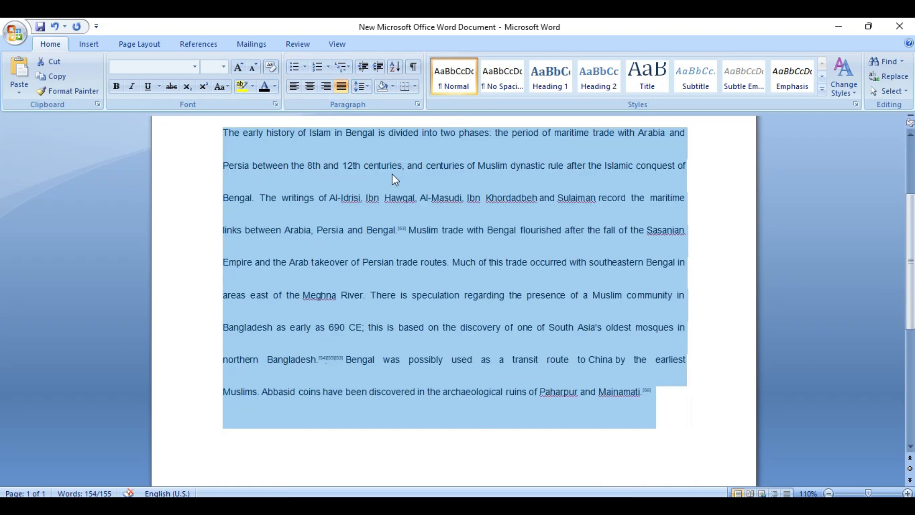
{"action": "scroll", "coordinate": [394, 179], "scroll_direction": "up", "scroll_amount": 1}
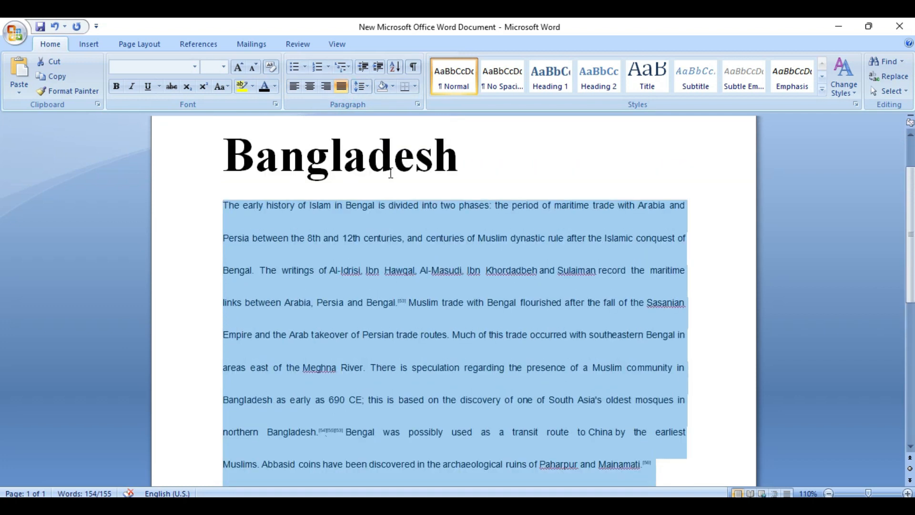
{"action": "left_click", "coordinate": [370, 86]}
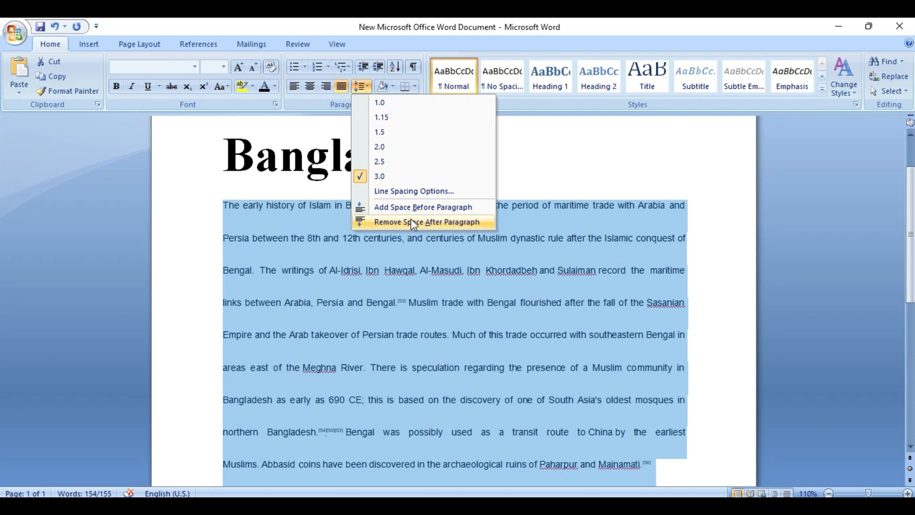
{"action": "left_click", "coordinate": [411, 221]}
{"action": "left_click", "coordinate": [365, 87]}
{"action": "left_click", "coordinate": [391, 220]}
{"action": "left_click", "coordinate": [365, 86]}
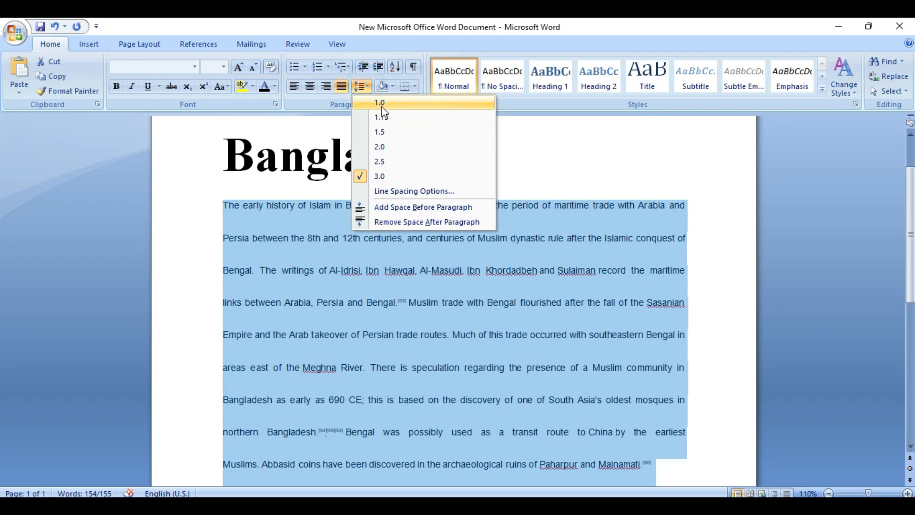
{"action": "left_click", "coordinate": [381, 105]}
{"action": "left_click", "coordinate": [364, 87]}
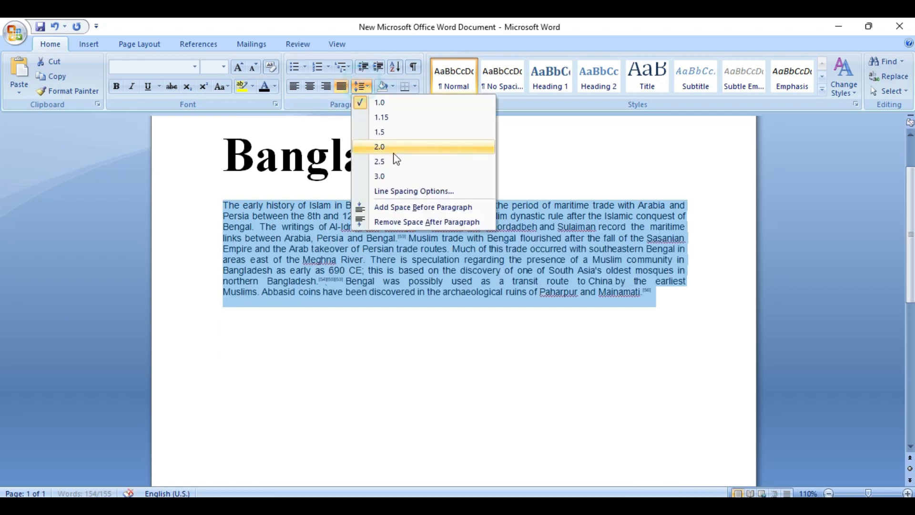
Check the paragraph spacing settings, then remove the space after the paragraph
{"action": "left_click", "coordinate": [407, 191]}
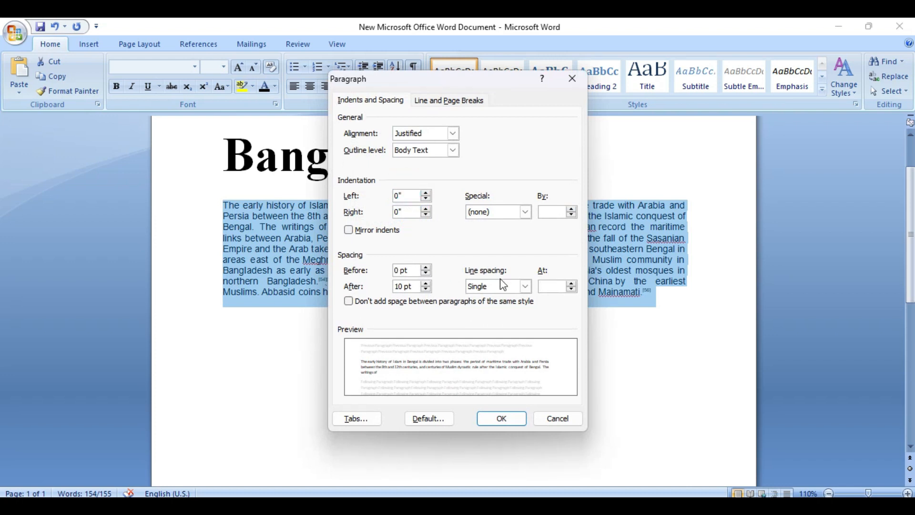
{"action": "left_click", "coordinate": [572, 78]}
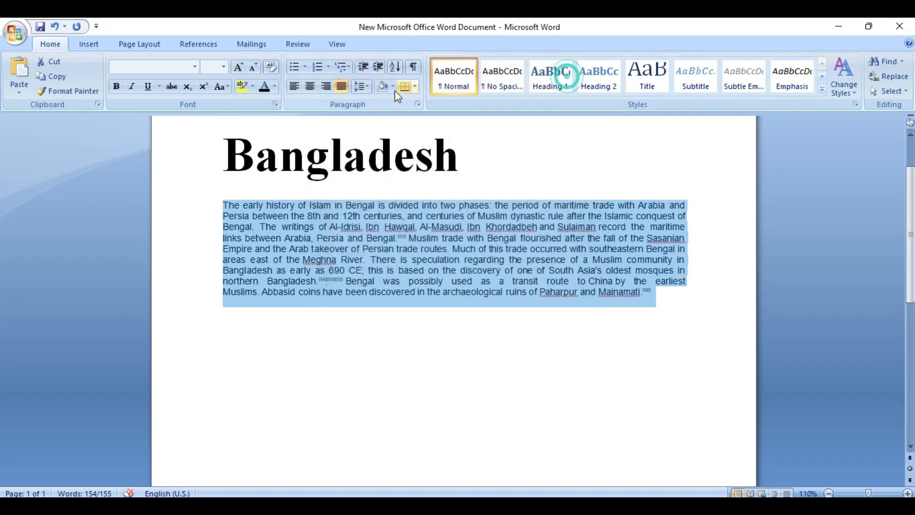
{"action": "left_click", "coordinate": [364, 86]}
{"action": "left_click", "coordinate": [385, 219]}
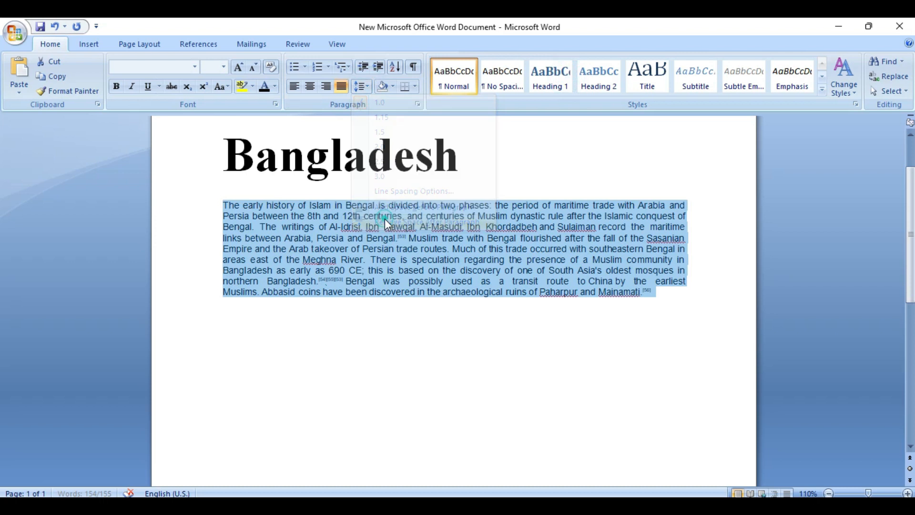
{"action": "left_click", "coordinate": [365, 86]}
Try 1.15, 3.0 and 2.0 line spacing before settling on 1.0
{"action": "left_click", "coordinate": [381, 117]}
{"action": "left_click", "coordinate": [363, 86]}
{"action": "left_click", "coordinate": [379, 176]}
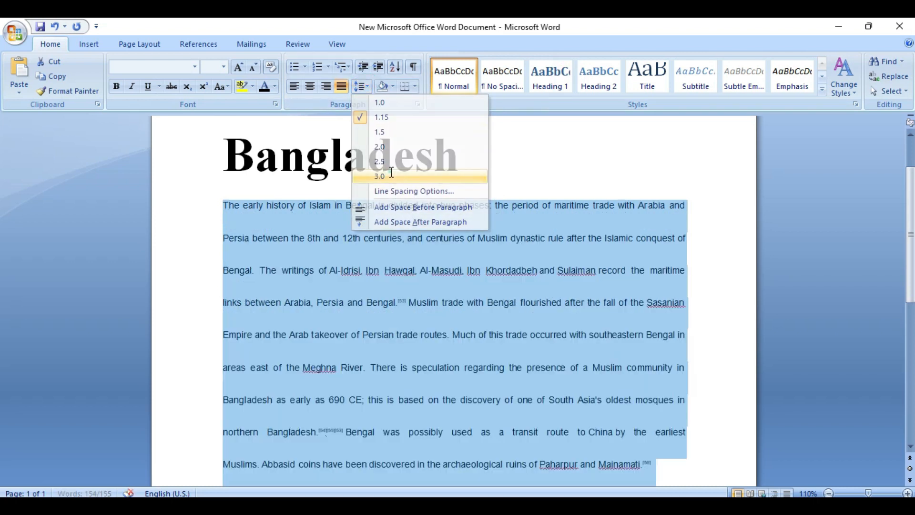
{"action": "left_click", "coordinate": [366, 85]}
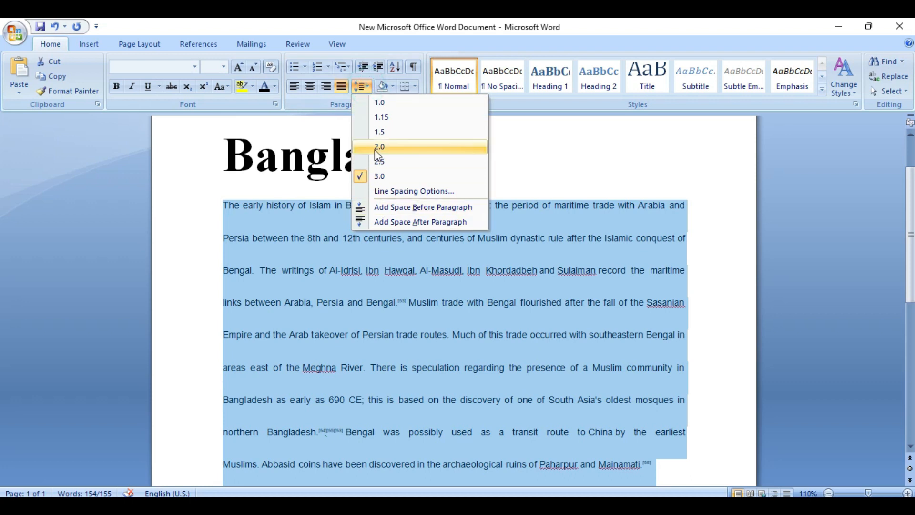
{"action": "left_click", "coordinate": [376, 147]}
{"action": "left_click", "coordinate": [372, 87]}
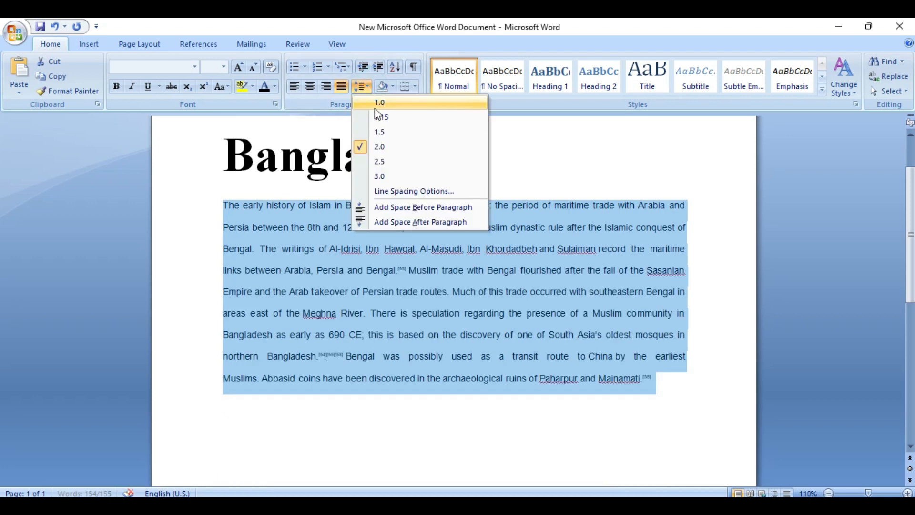
{"action": "left_click", "coordinate": [374, 104]}
{"action": "left_click", "coordinate": [376, 327]}
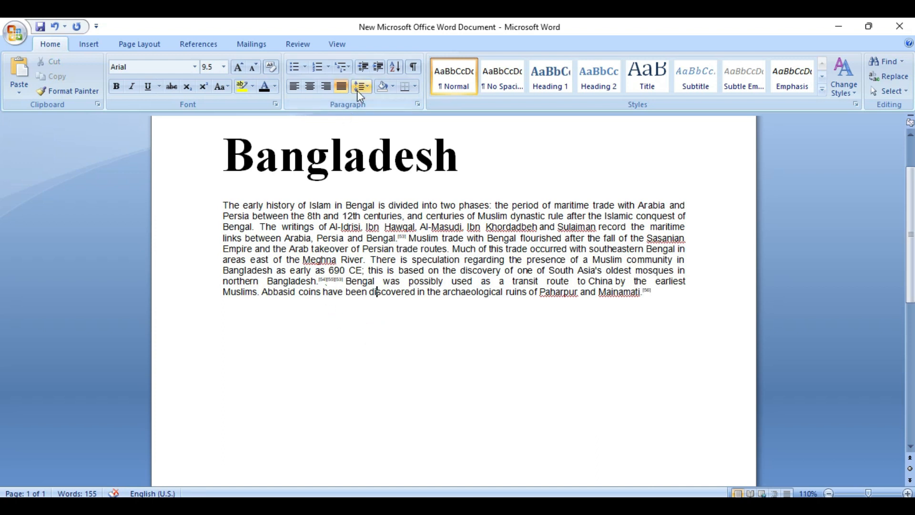
{"action": "left_click", "coordinate": [340, 194]}
Apply black shading to the whole history paragraph
{"action": "left_click_drag", "start_coordinate": [224, 202], "coordinate": [660, 292]}
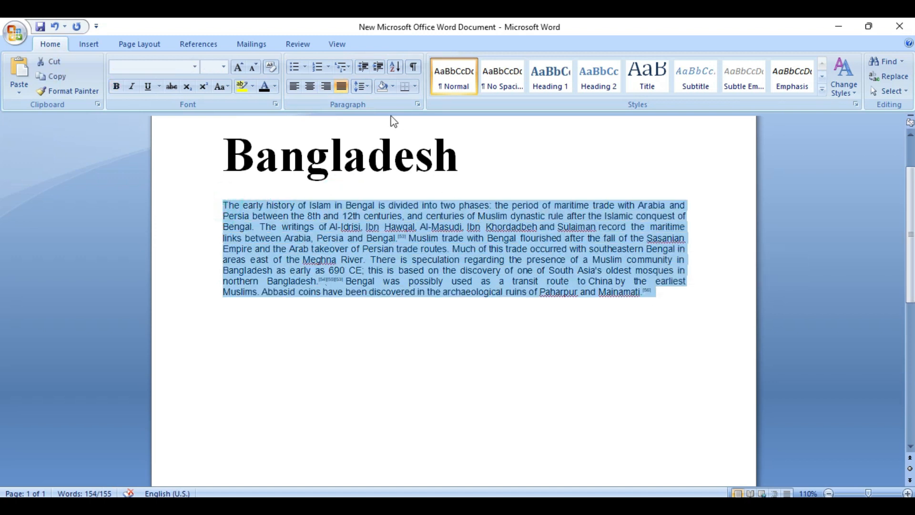
{"action": "left_click", "coordinate": [393, 91]}
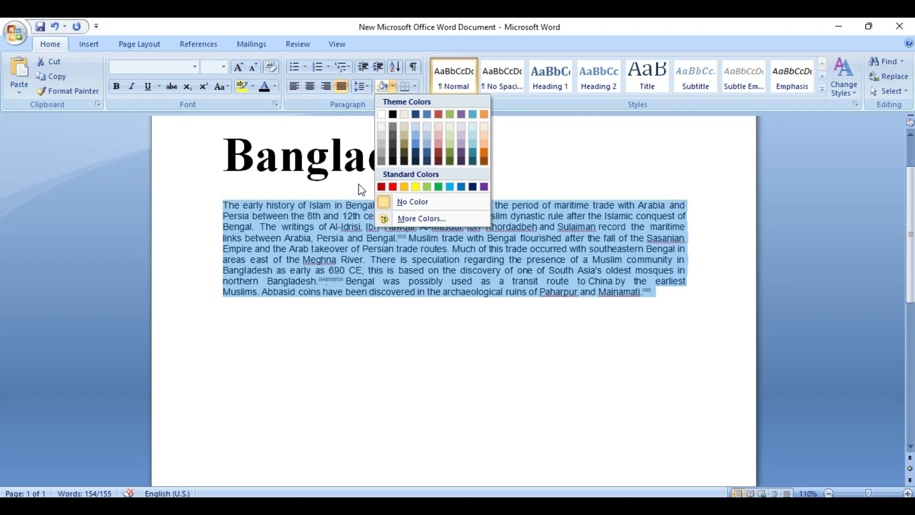
{"action": "left_click", "coordinate": [392, 114]}
{"action": "left_click", "coordinate": [399, 214]}
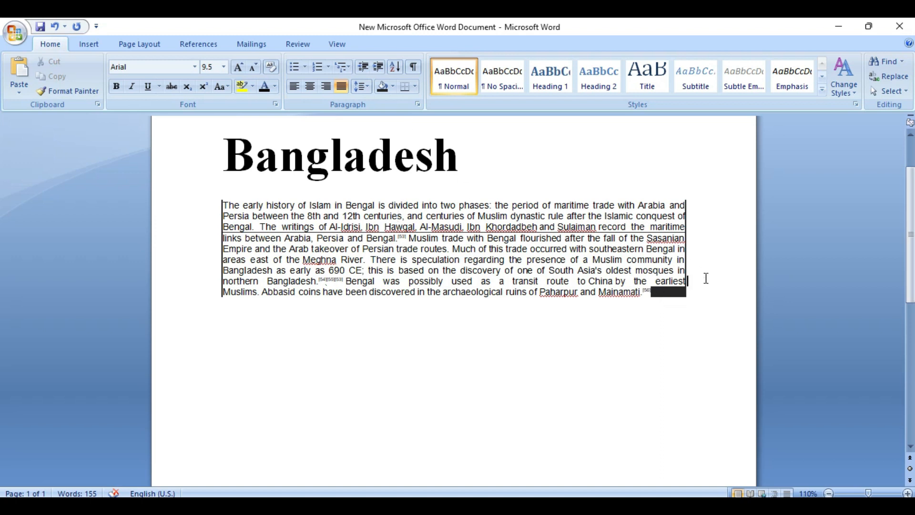
Break the paragraph after 'earliest' and add a white-shaded blank line at its end
{"action": "key", "text": "Return"}
{"action": "key", "text": "Return"}
{"action": "key", "text": "Return"}
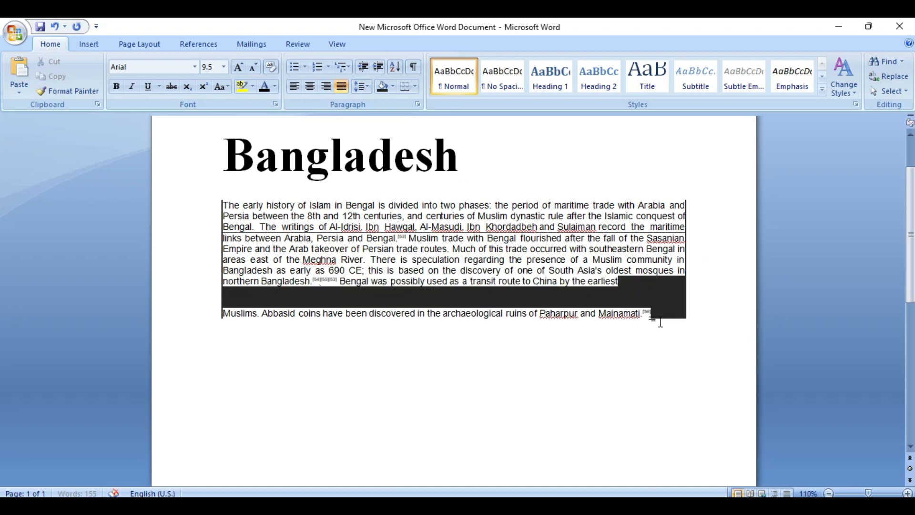
{"action": "key", "text": "Return"}
{"action": "key", "text": "Return"}
{"action": "key", "text": "Return"}
{"action": "key", "text": "BackSpace"}
{"action": "key", "text": "BackSpace"}
{"action": "key", "text": "BackSpace"}
{"action": "key", "text": "BackSpace"}
{"action": "left_click", "coordinate": [678, 320]}
{"action": "key", "text": "Return"}
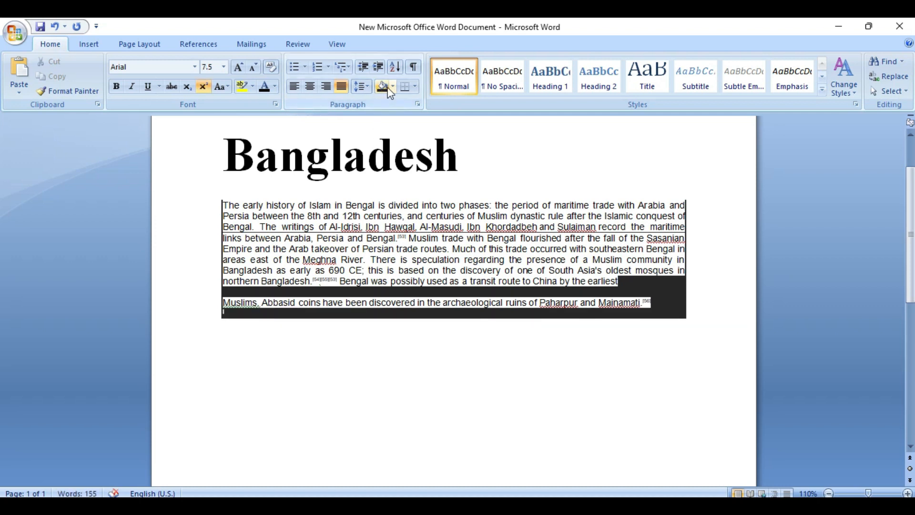
{"action": "left_click", "coordinate": [392, 86]}
{"action": "left_click", "coordinate": [384, 115]}
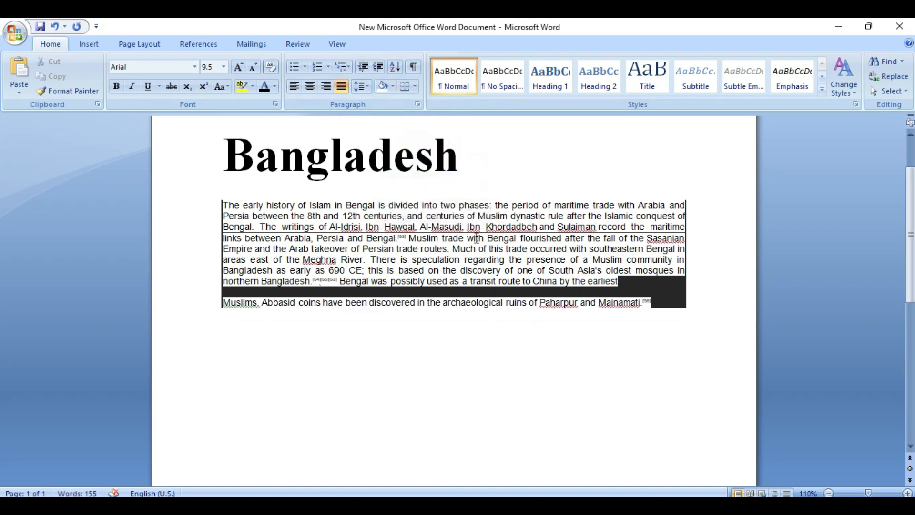
Type 'Bangladesh Is a Beautiful Country' on the empty last line and select it
{"action": "type", "text": "Bangladesh Is a Beautiful"}
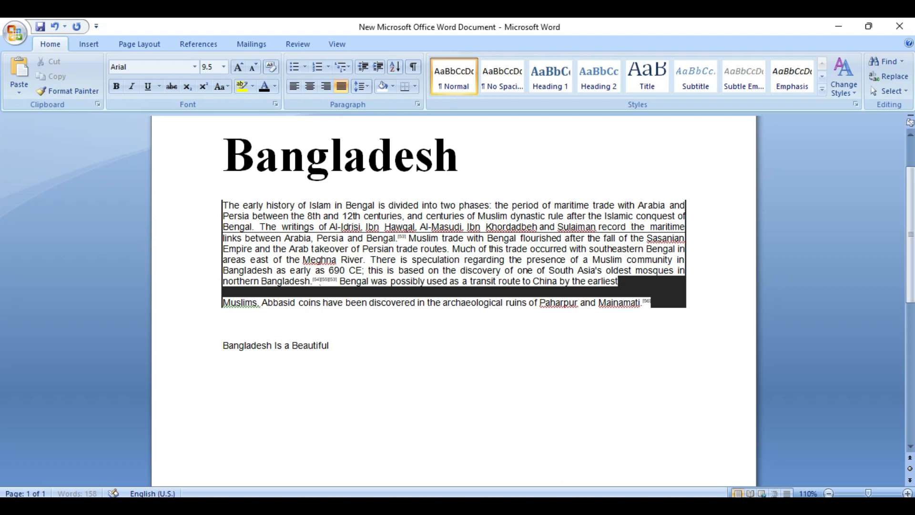
{"action": "type", "text": "untry"}
{"action": "triple_click", "coordinate": [293, 345]}
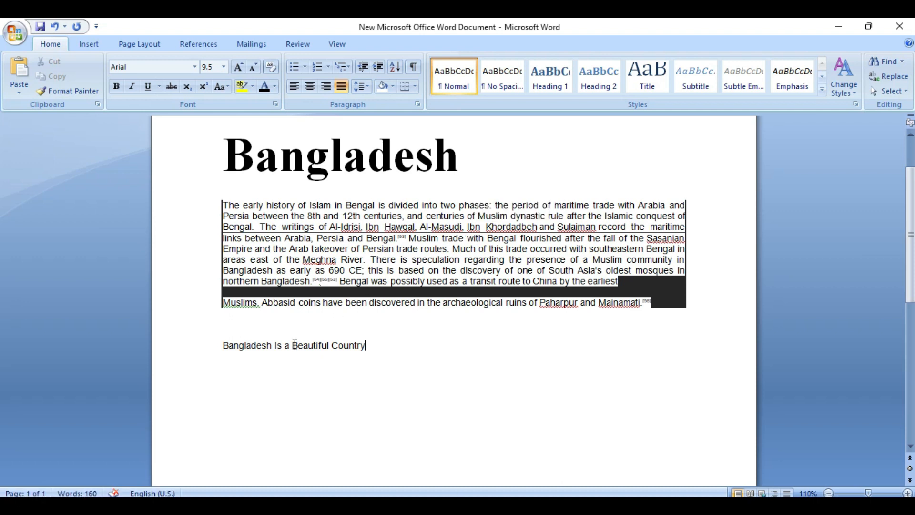
Apply orange theme shading to the 'Bangladesh Is a Beautiful Country' line
{"action": "left_click", "coordinate": [392, 87]}
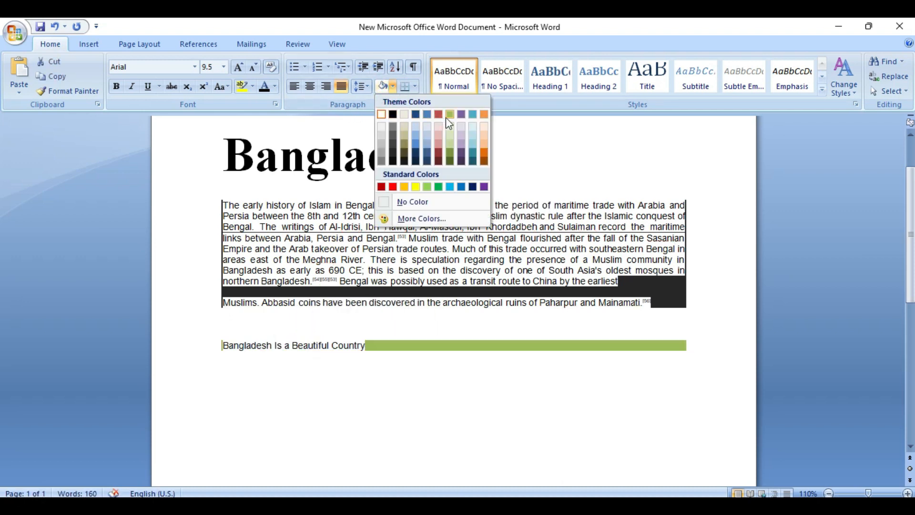
{"action": "left_click", "coordinate": [484, 114]}
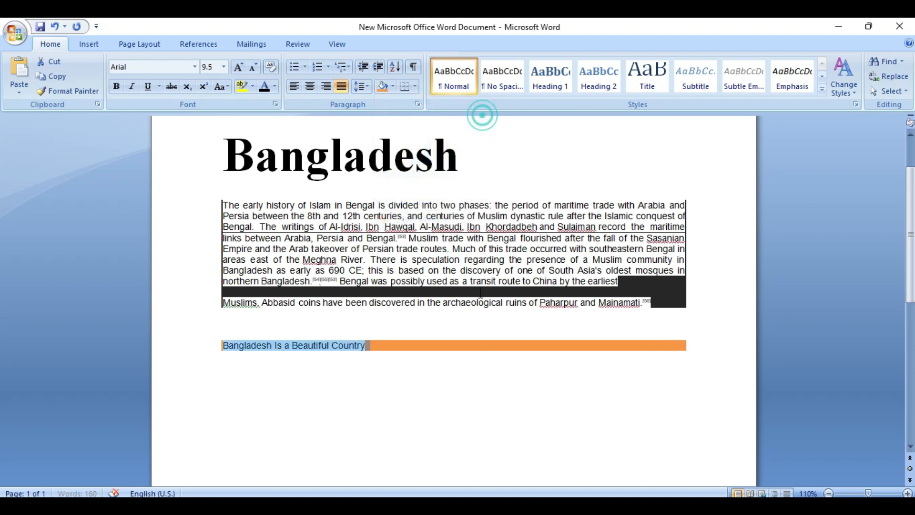
{"action": "left_click", "coordinate": [389, 347]}
{"action": "left_click_drag", "start_coordinate": [388, 338], "coordinate": [228, 342]}
{"action": "left_click", "coordinate": [228, 342]}
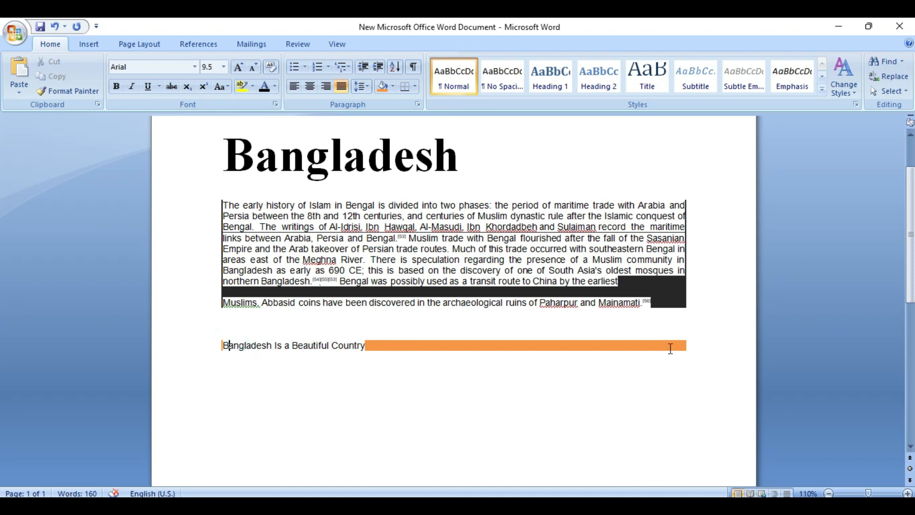
Delete the line's text, undo the deletion, and reselect the line
{"action": "left_click_drag", "start_coordinate": [684, 347], "coordinate": [214, 352]}
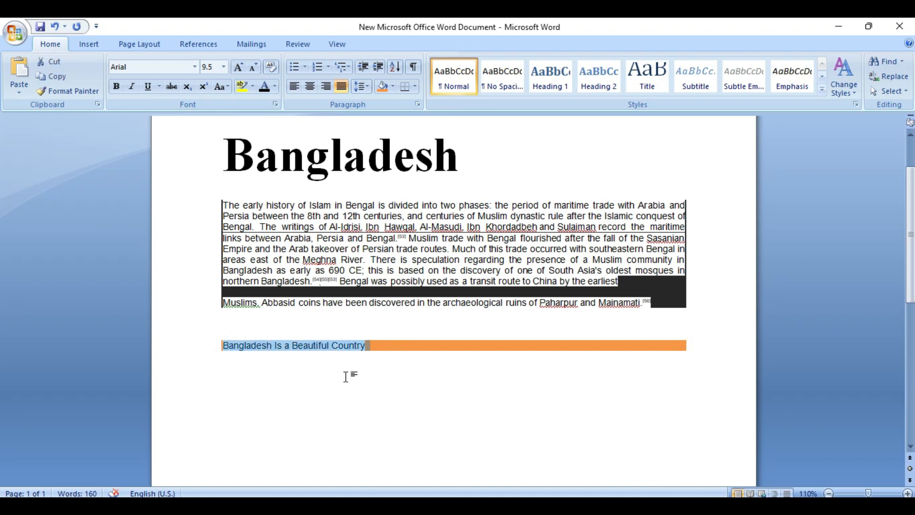
{"action": "key", "text": "Delete"}
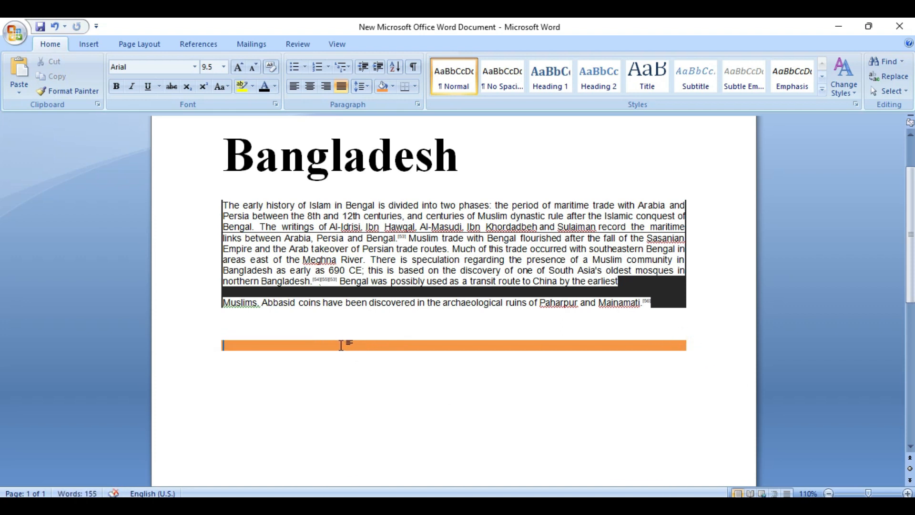
{"action": "key", "text": "ctrl+z"}
{"action": "left_click", "coordinate": [409, 348]}
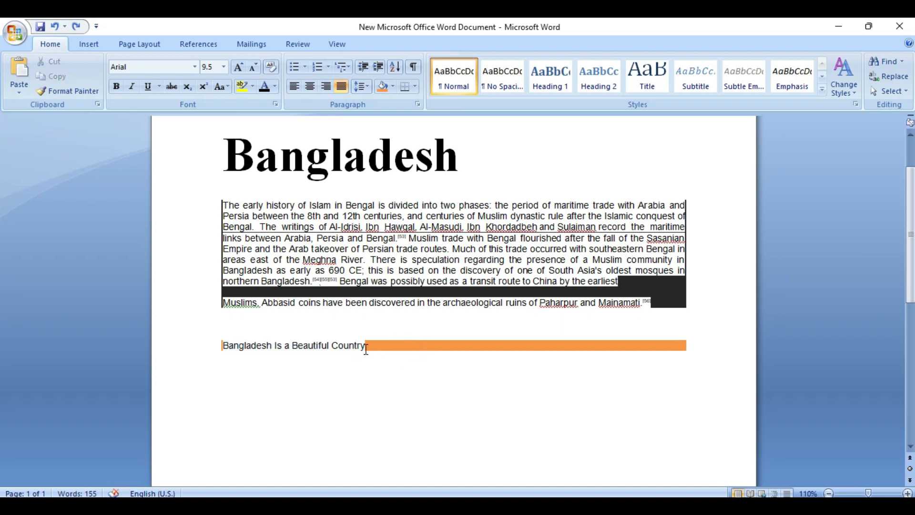
{"action": "key", "text": "ctrl+a"}
{"action": "left_click", "coordinate": [328, 333]}
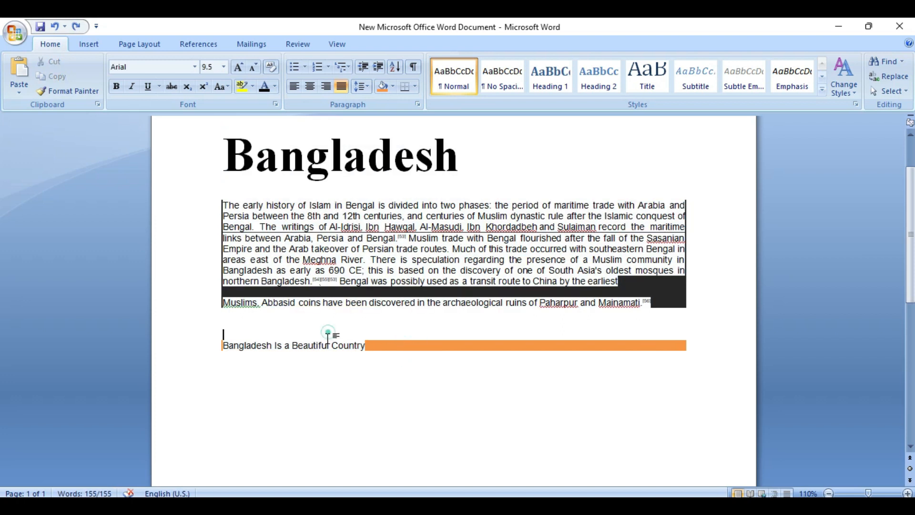
{"action": "triple_click", "coordinate": [324, 345]}
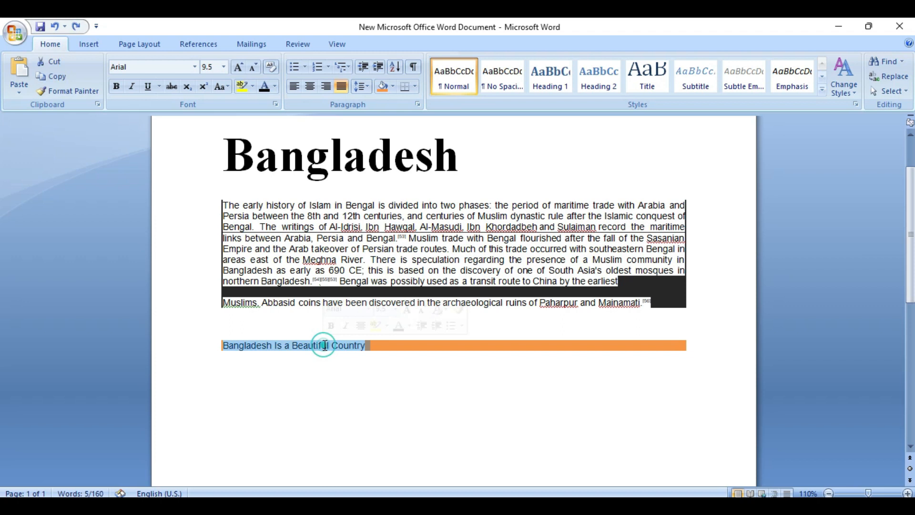
{"action": "left_click", "coordinate": [394, 349]}
Finish retyping 'Bangladesh Is a Beautiful Country' on the shaded line and bring up its shading colours
{"action": "type", "text": "m"}
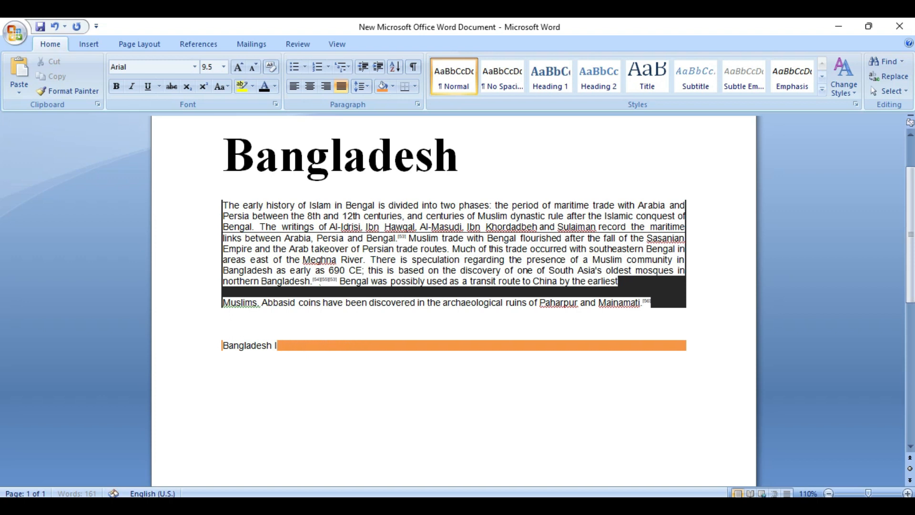
{"action": "type", "text": "s a Beautiful Country"}
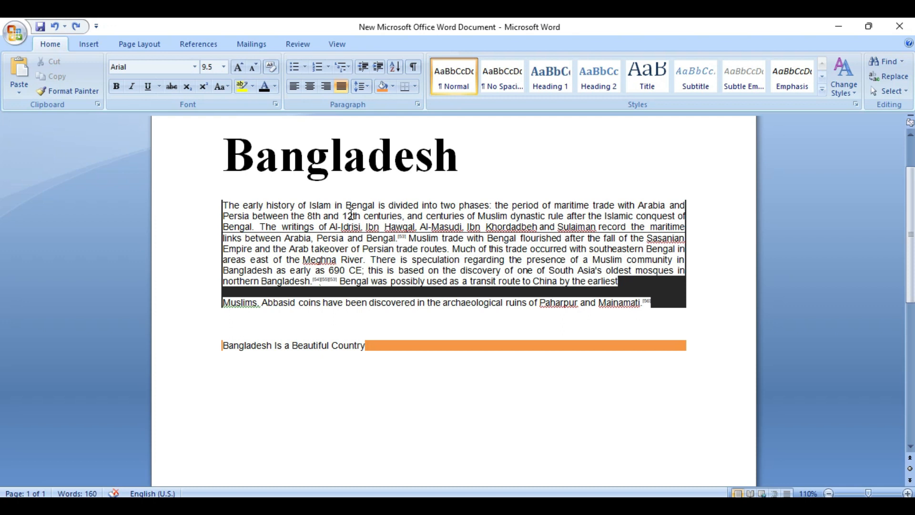
{"action": "left_click", "coordinate": [393, 87]}
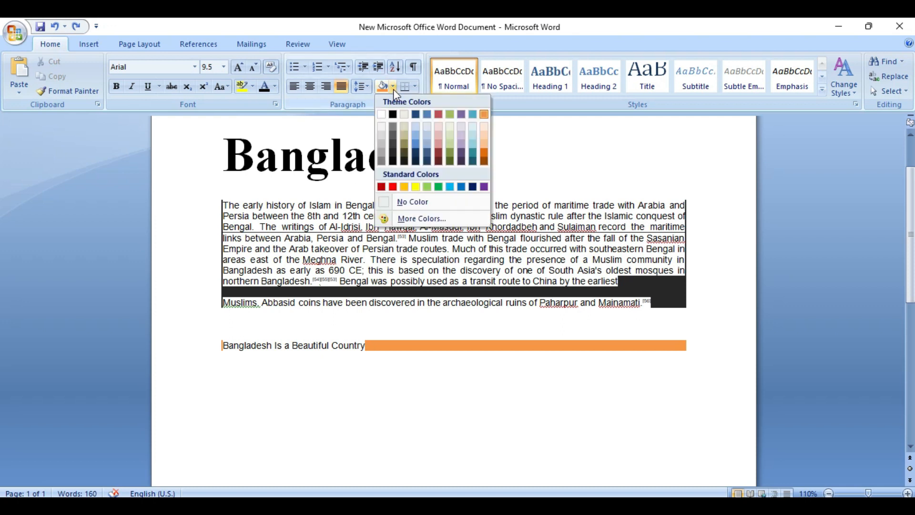
Apply red shading to the 'Bangladesh Is a Beautiful Country' line
{"action": "left_click", "coordinate": [393, 183]}
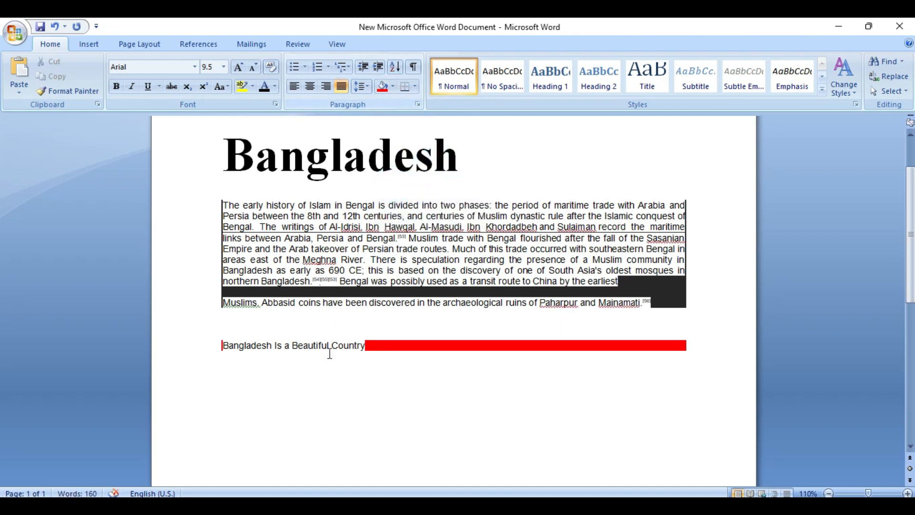
{"action": "left_click", "coordinate": [303, 347]}
{"action": "left_click_drag", "start_coordinate": [222, 346], "coordinate": [370, 344]}
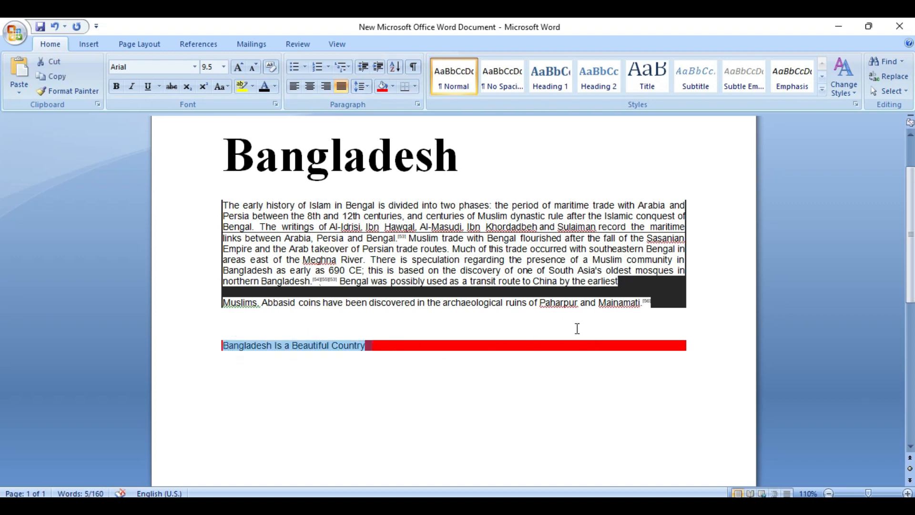
{"action": "left_click", "coordinate": [618, 321]}
Delete the [56] citation after Mainamati and the blank line before 'Muslims'
{"action": "double_click", "coordinate": [655, 304]}
{"action": "key", "text": "Delete"}
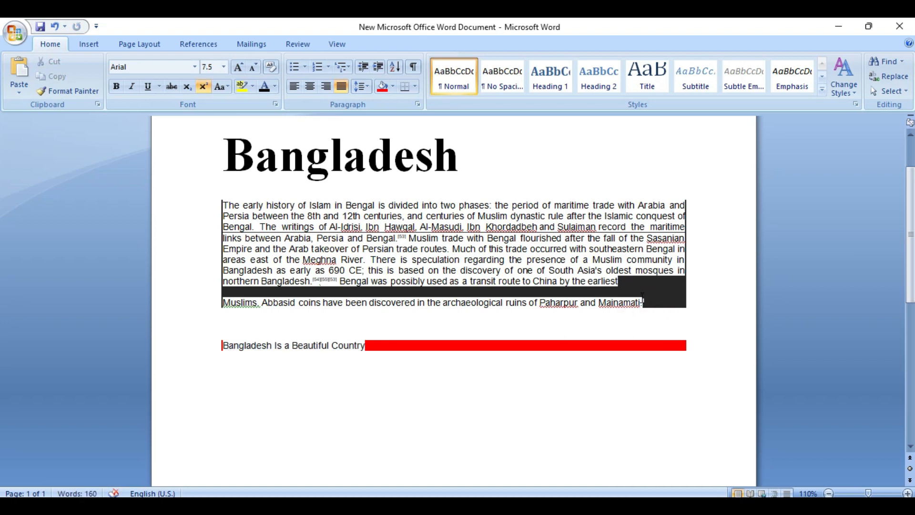
{"action": "left_click", "coordinate": [306, 292]}
{"action": "key", "text": "BackSpace"}
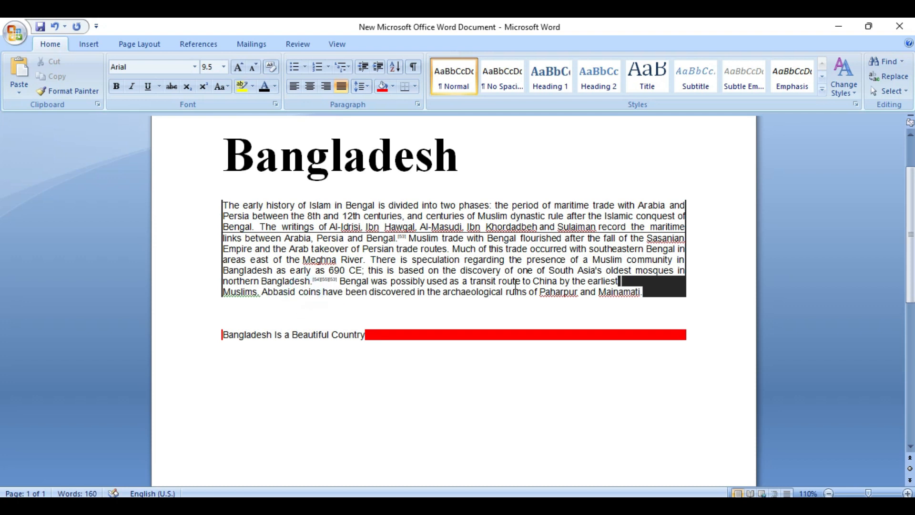
Select the Bangladesh heading and bring up its shading colours
{"action": "left_click_drag", "start_coordinate": [653, 295], "coordinate": [223, 205]}
{"action": "left_click_drag", "start_coordinate": [224, 152], "coordinate": [462, 153]}
{"action": "left_click", "coordinate": [392, 87]}
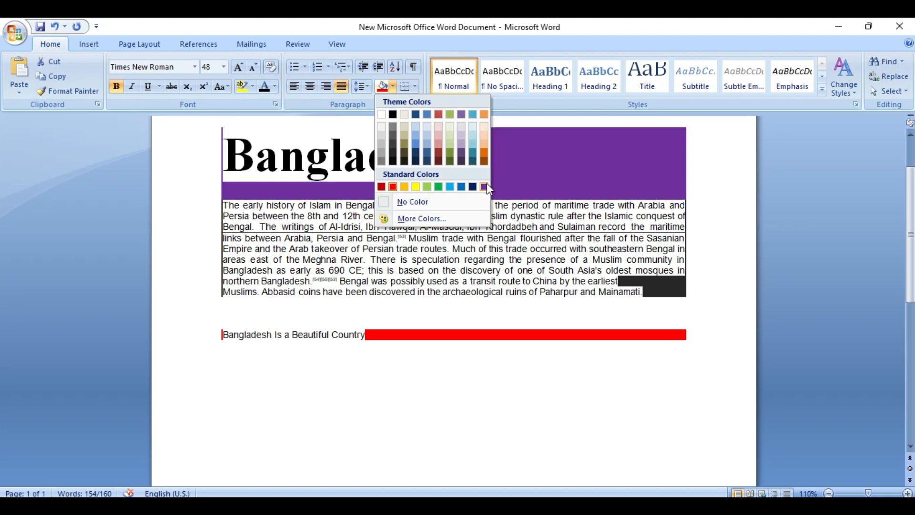
Shade the Bangladesh heading yellow from the More Colors standard hexagon, then reselect it
{"action": "left_click", "coordinate": [415, 218]}
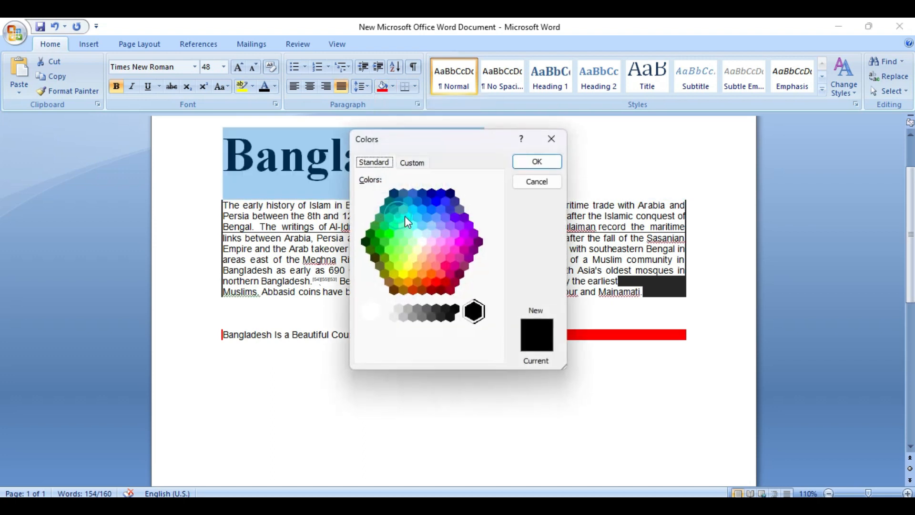
{"action": "left_click", "coordinate": [439, 246]}
{"action": "left_click", "coordinate": [425, 258]}
{"action": "left_click", "coordinate": [408, 281]}
{"action": "left_click", "coordinate": [404, 269]}
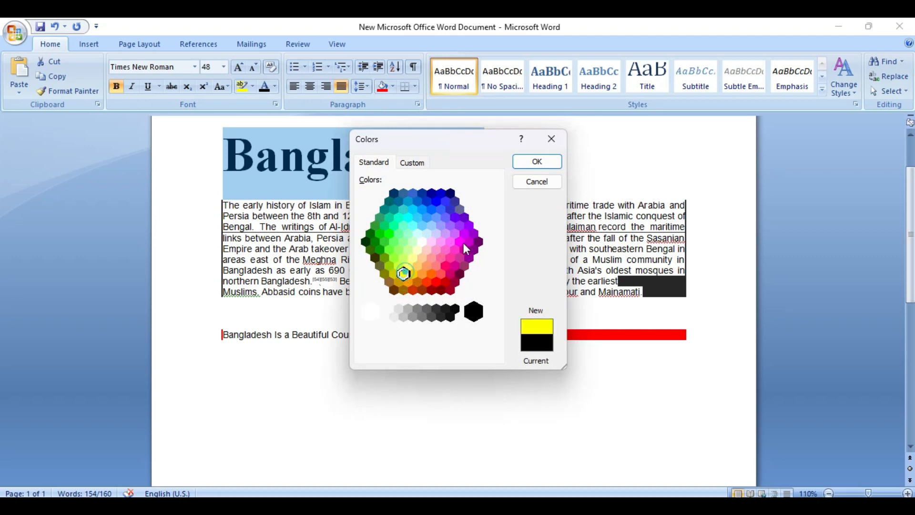
{"action": "left_click", "coordinate": [531, 161]}
{"action": "left_click", "coordinate": [439, 188]}
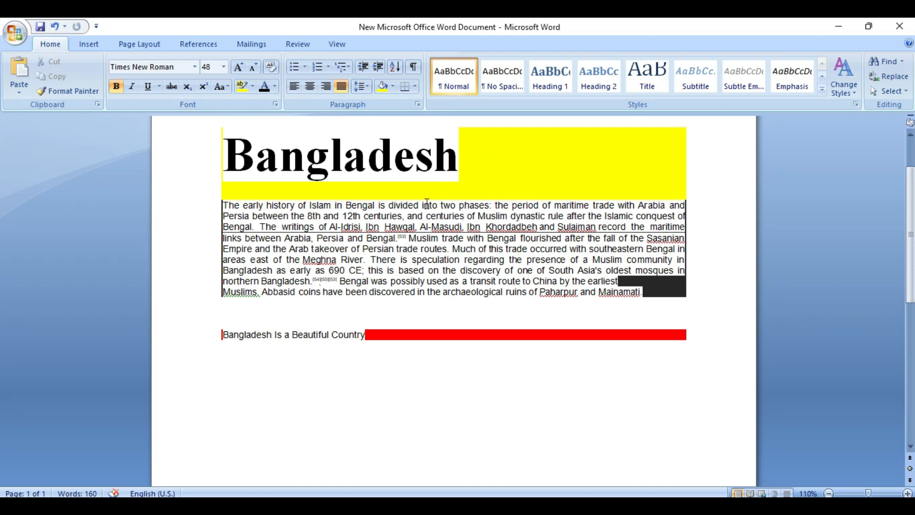
{"action": "left_click", "coordinate": [222, 152]}
{"action": "left_click_drag", "start_coordinate": [222, 151], "coordinate": [484, 153]}
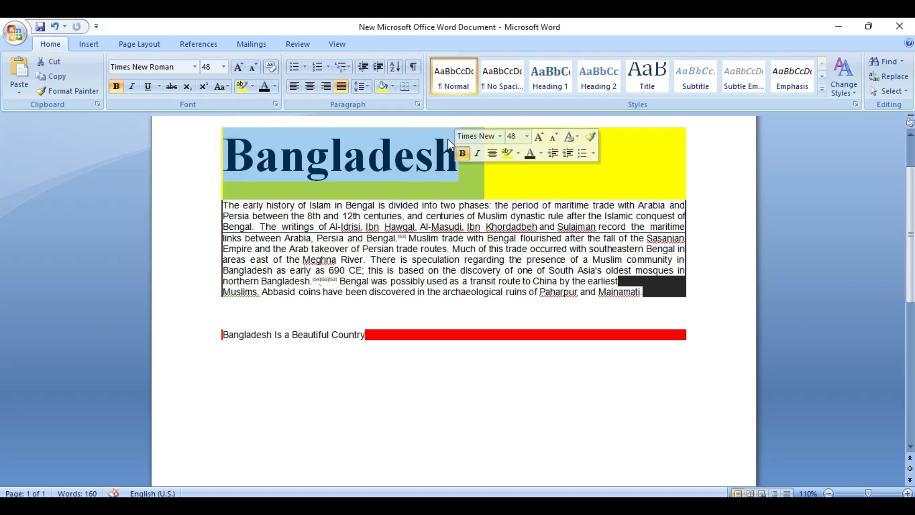
Add bottom, top, left and right borders to the Bangladesh heading
{"action": "left_click", "coordinate": [415, 87]}
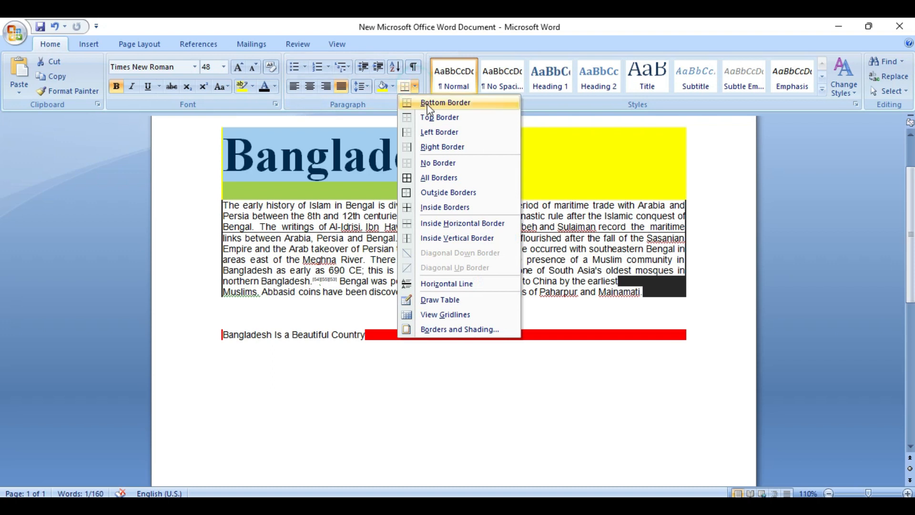
{"action": "left_click", "coordinate": [427, 103]}
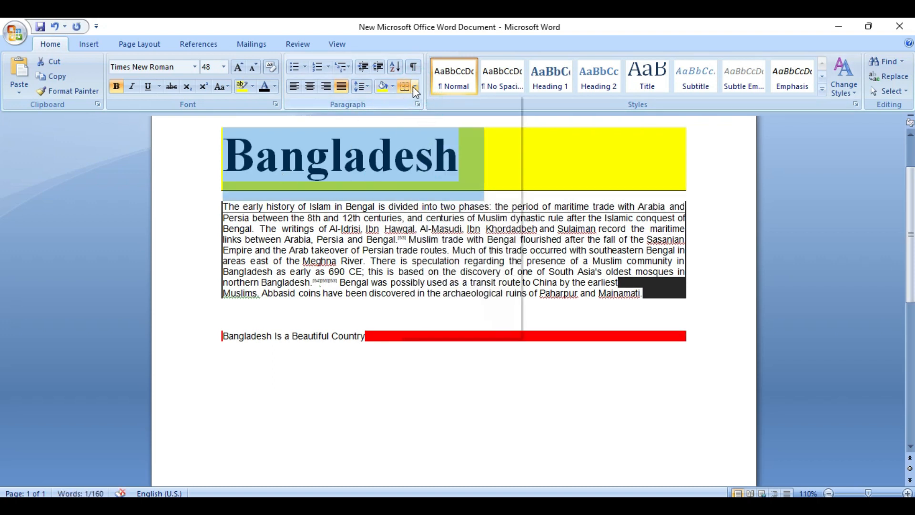
{"action": "left_click", "coordinate": [414, 86]}
{"action": "left_click", "coordinate": [419, 117]}
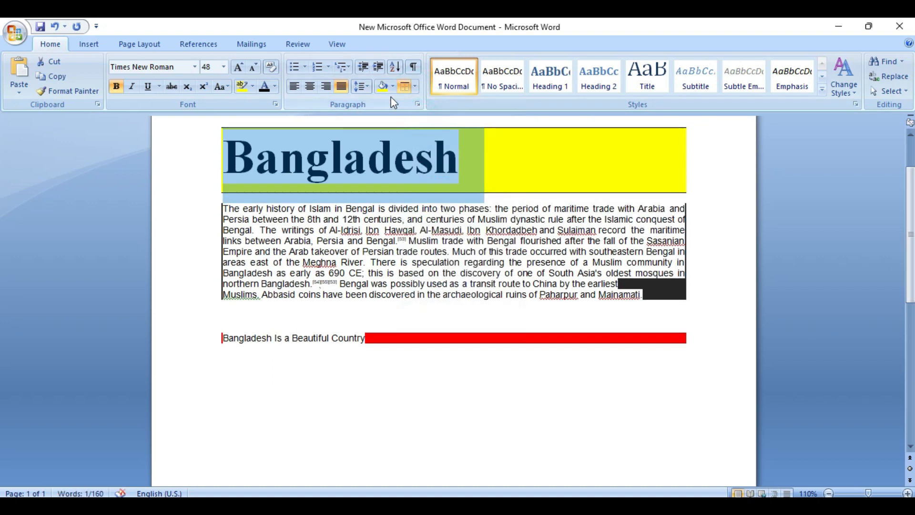
{"action": "left_click", "coordinate": [415, 87]}
{"action": "left_click", "coordinate": [421, 132]}
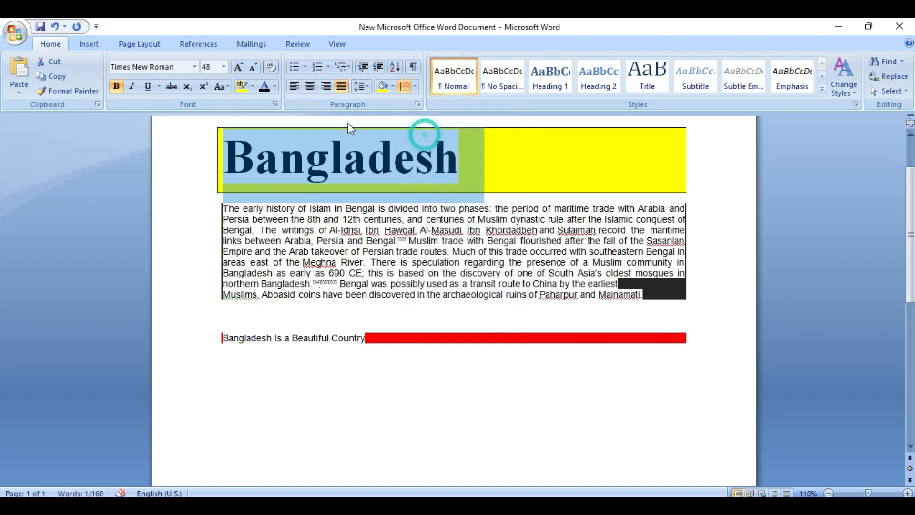
{"action": "left_click", "coordinate": [416, 87]}
{"action": "left_click", "coordinate": [424, 146]}
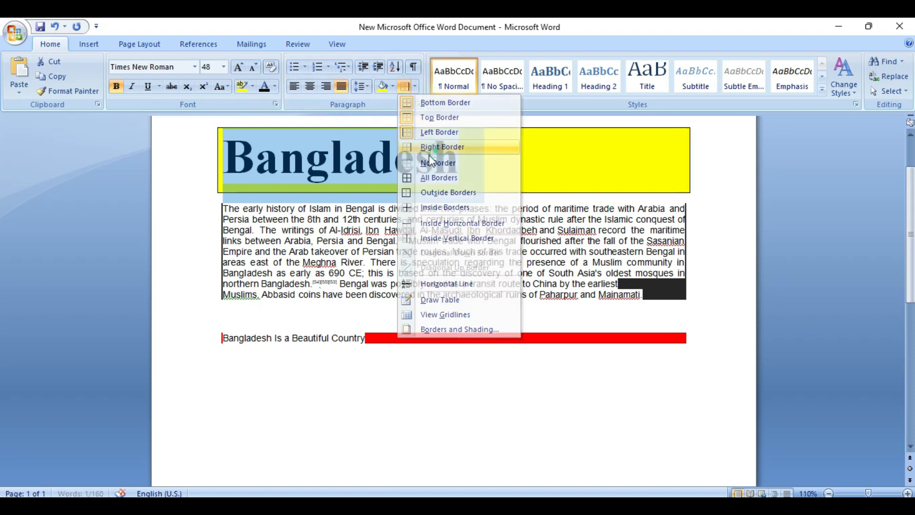
Apply All Borders to the heading, then select the whole history paragraph
{"action": "left_click", "coordinate": [669, 162]}
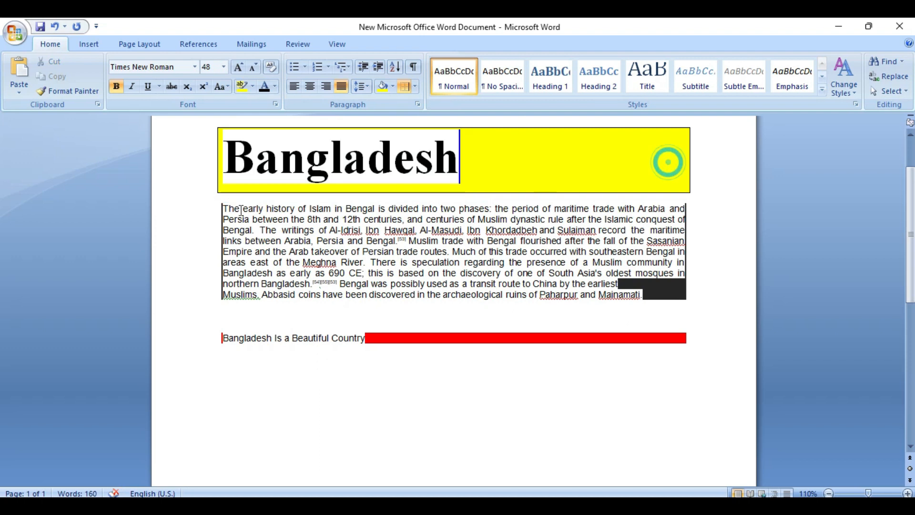
{"action": "left_click", "coordinate": [416, 86]}
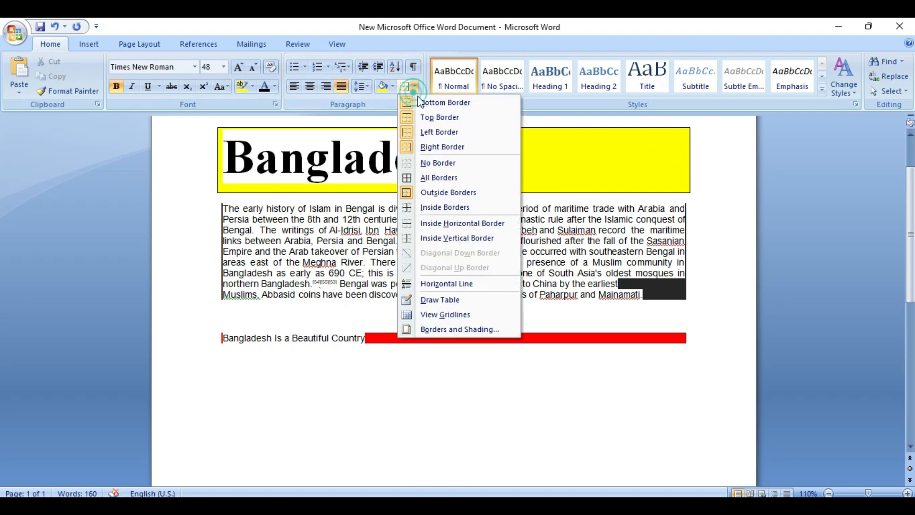
{"action": "left_click", "coordinate": [432, 182]}
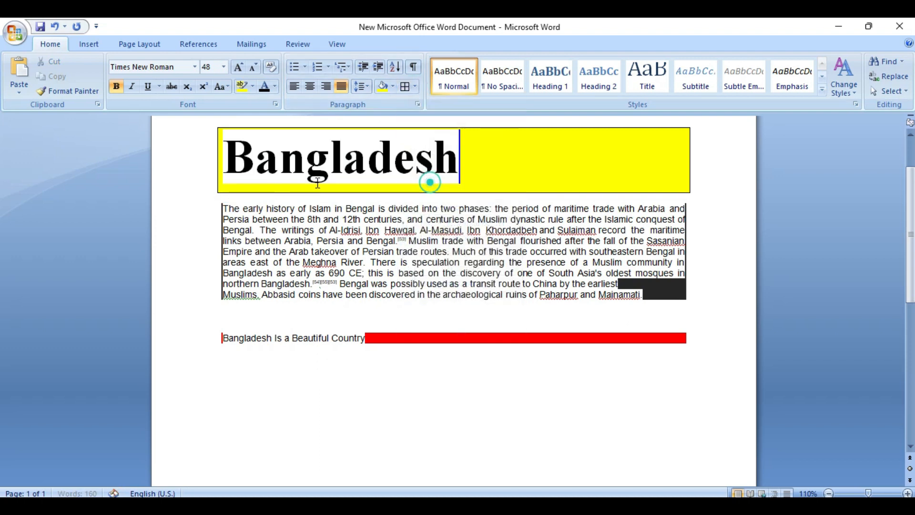
{"action": "left_click", "coordinate": [344, 224]}
{"action": "left_click_drag", "start_coordinate": [226, 208], "coordinate": [653, 293]}
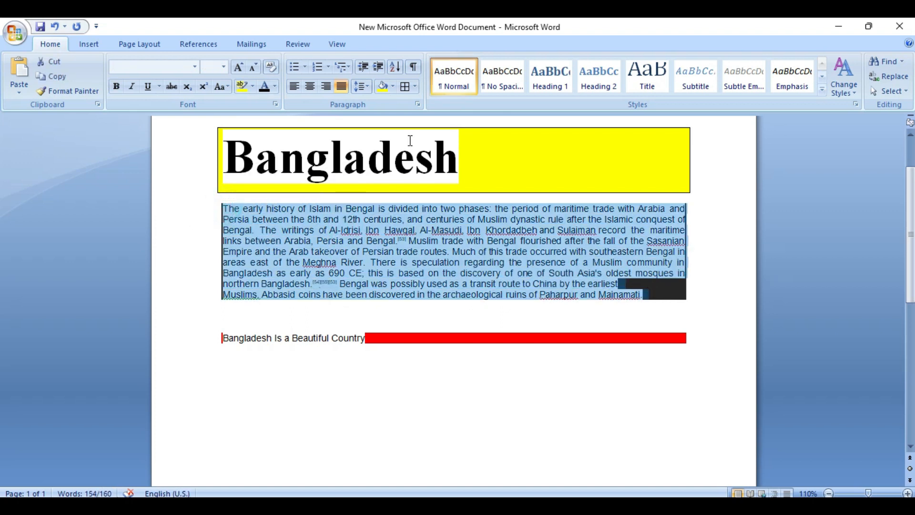
Box the history paragraph and add an Outside Border around the whole Bangladesh block
{"action": "left_click", "coordinate": [406, 87]}
{"action": "left_click", "coordinate": [663, 322]}
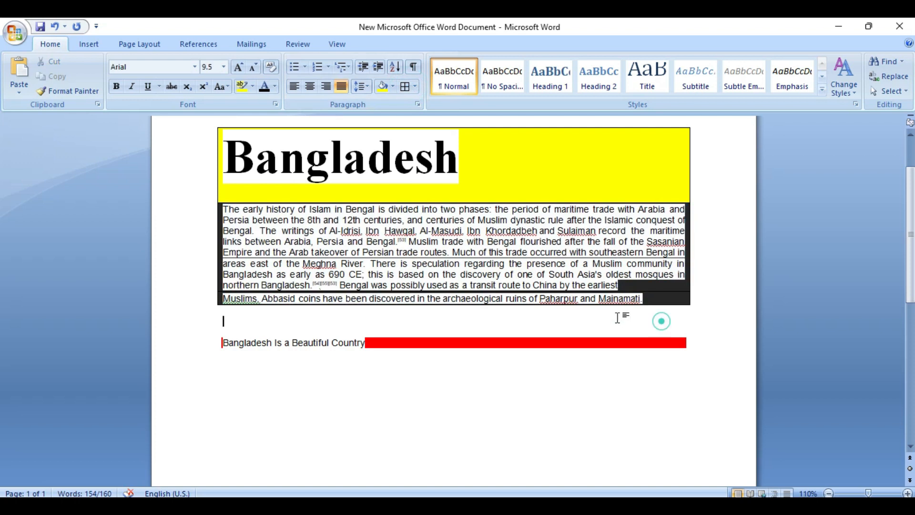
{"action": "left_click", "coordinate": [415, 86]}
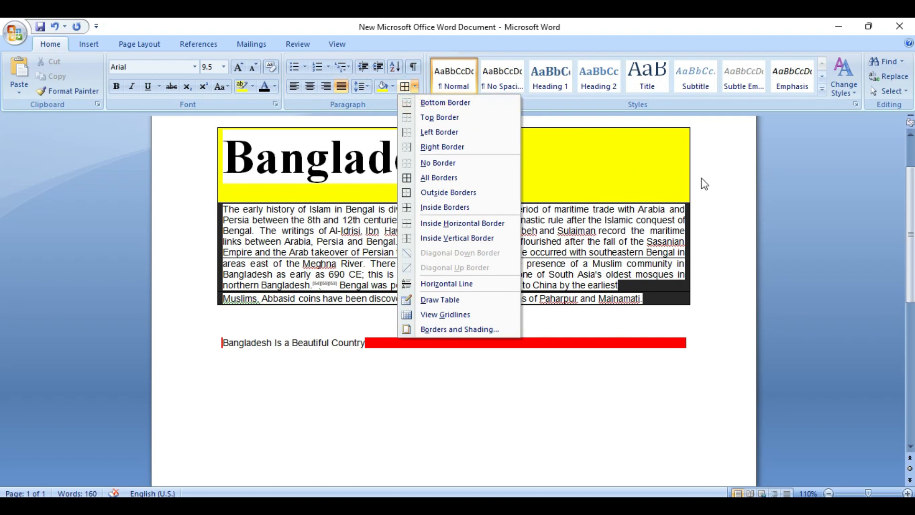
{"action": "left_click", "coordinate": [437, 192]}
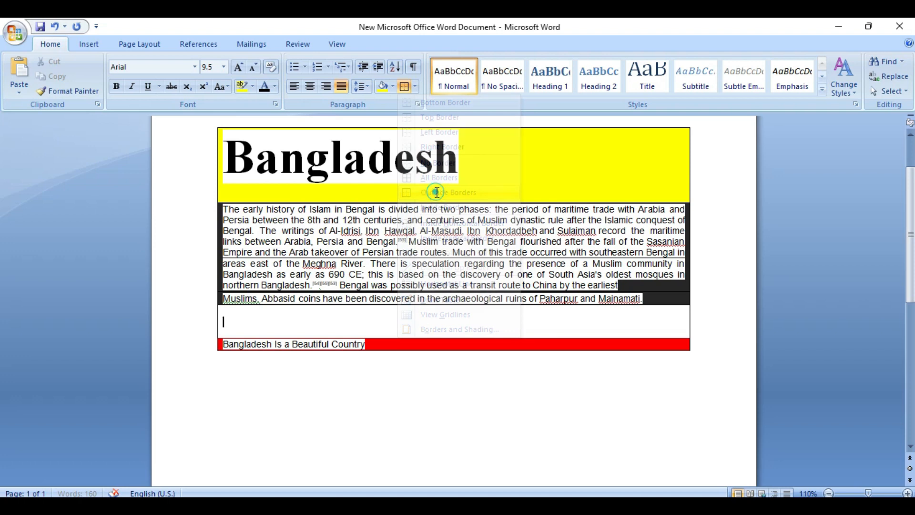
Insert a Horizontal Line and drag it into the 'Muslims' sentence
{"action": "left_click", "coordinate": [416, 87]}
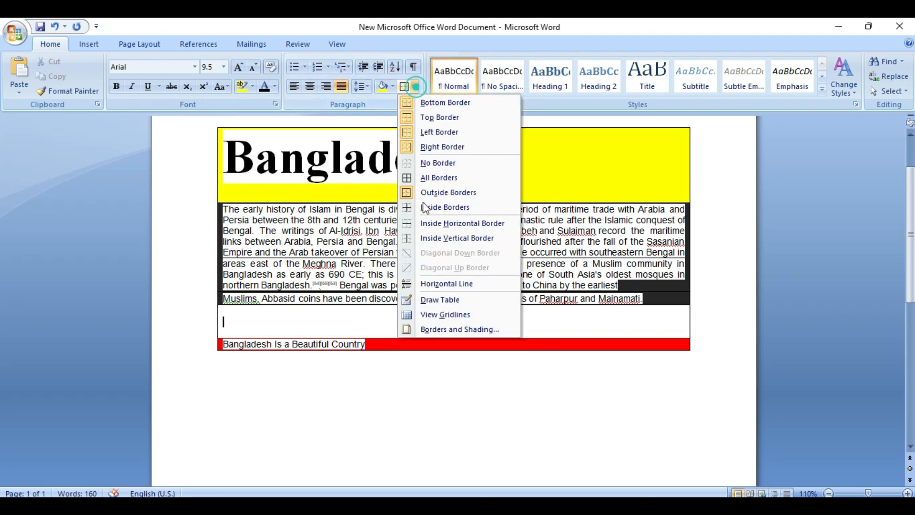
{"action": "left_click", "coordinate": [435, 284]}
{"action": "left_click", "coordinate": [602, 322]}
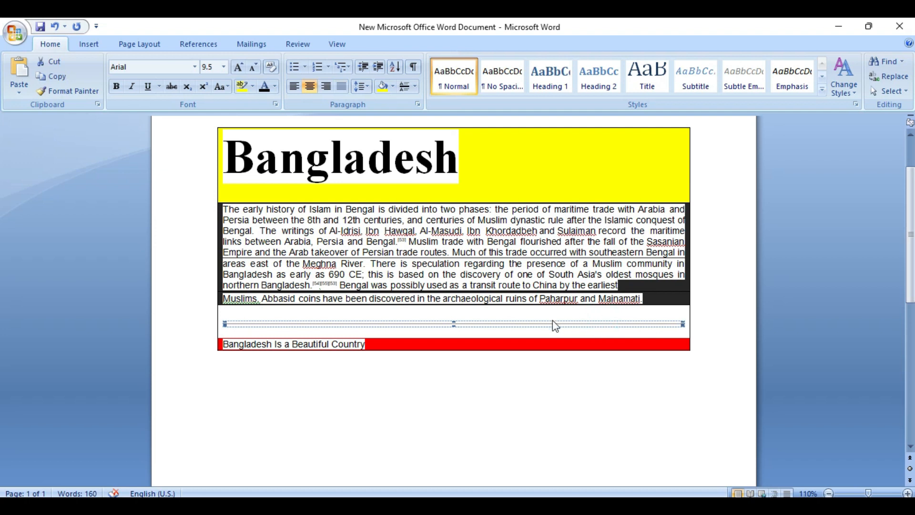
{"action": "left_click_drag", "start_coordinate": [474, 326], "coordinate": [469, 299]}
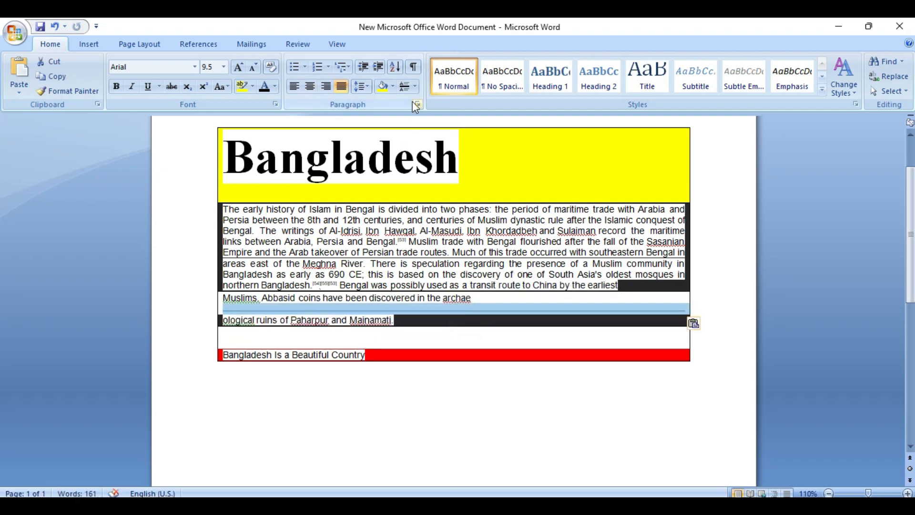
Add a new line after the red 'Bangladesh Is a Beautiful Country' text
{"action": "left_click", "coordinate": [416, 86]}
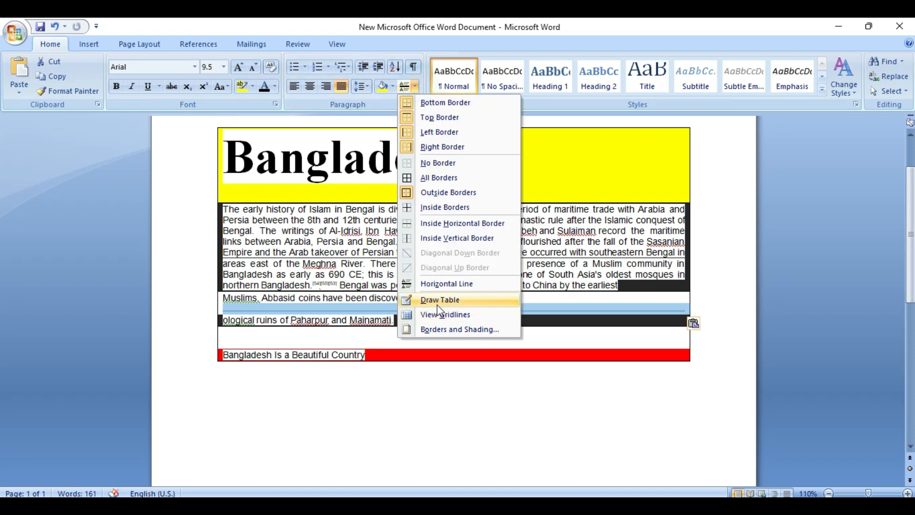
{"action": "left_click", "coordinate": [341, 408]}
{"action": "scroll", "coordinate": [341, 406], "scroll_direction": "down", "scroll_amount": 3}
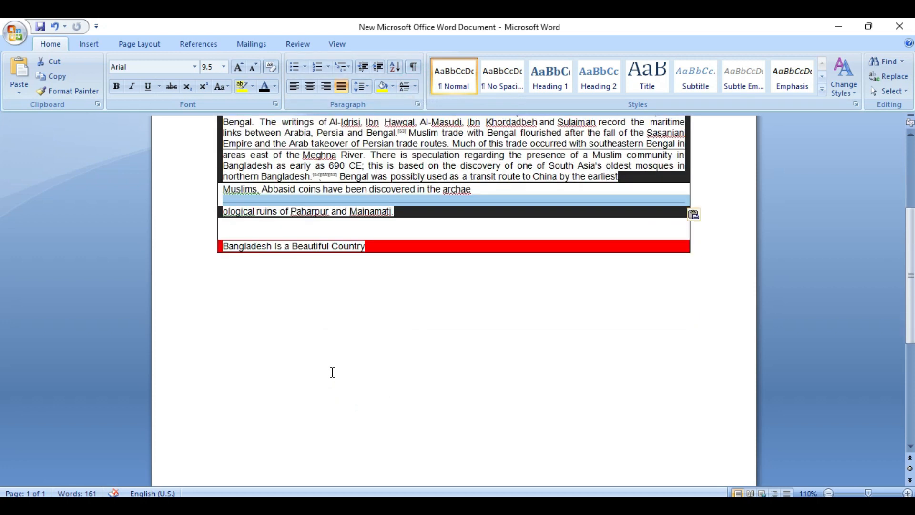
{"action": "left_click", "coordinate": [331, 371]}
{"action": "left_click", "coordinate": [629, 246]}
{"action": "key", "text": "Return"}
{"action": "key", "text": "Return"}
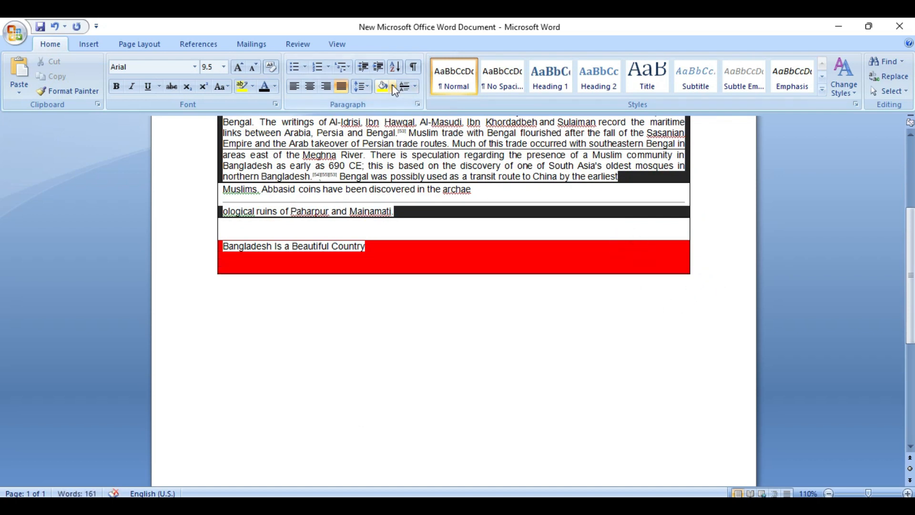
Give the new line No Color shading and add a centred empty line below it
{"action": "left_click", "coordinate": [392, 86]}
{"action": "left_click", "coordinate": [412, 226]}
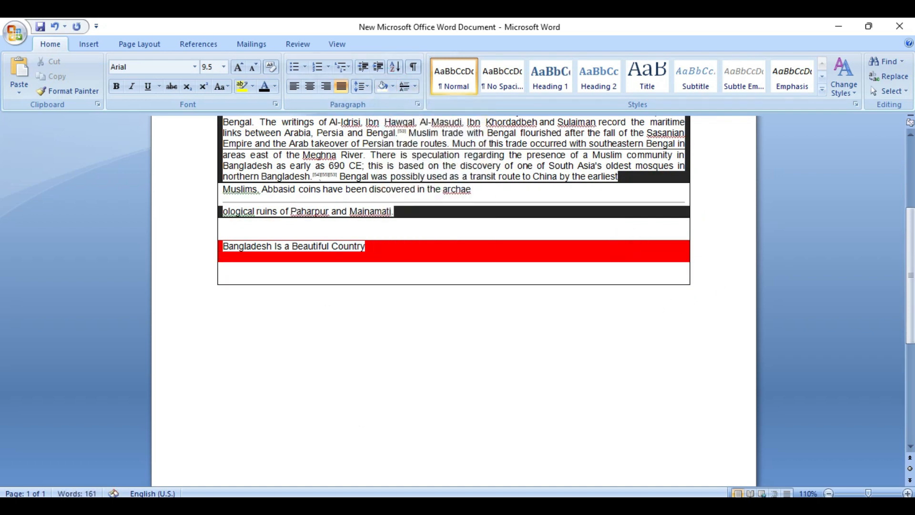
{"action": "left_click", "coordinate": [392, 86]}
{"action": "left_click", "coordinate": [397, 224]}
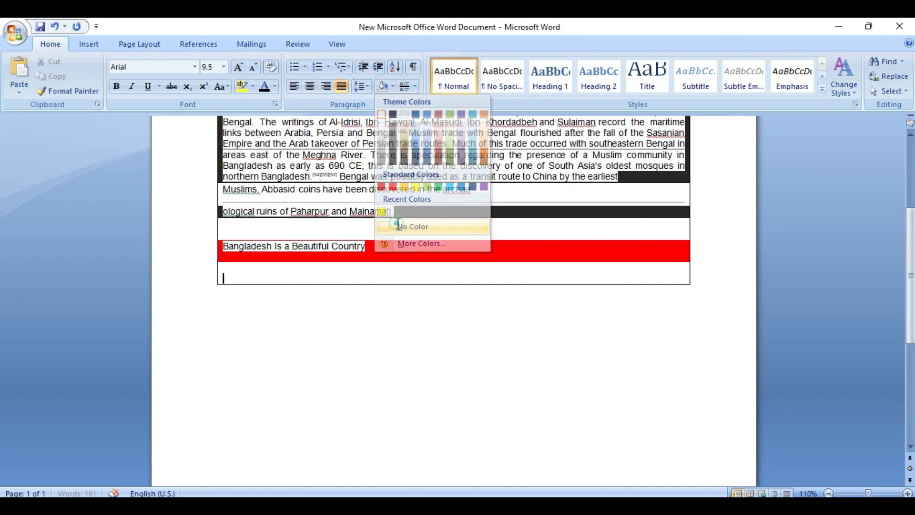
{"action": "key", "text": "Return"}
{"action": "key", "text": "ctrl+e"}
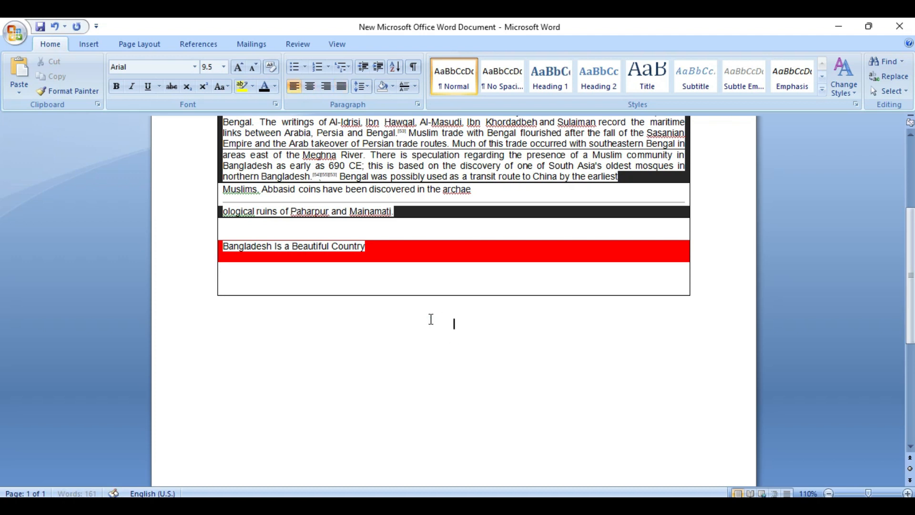
Remove the empty lines at the box bottom and add one line inside the red band
{"action": "key", "text": "BackSpace"}
{"action": "key", "text": "BackSpace"}
{"action": "key", "text": "BackSpace"}
{"action": "key", "text": "BackSpace"}
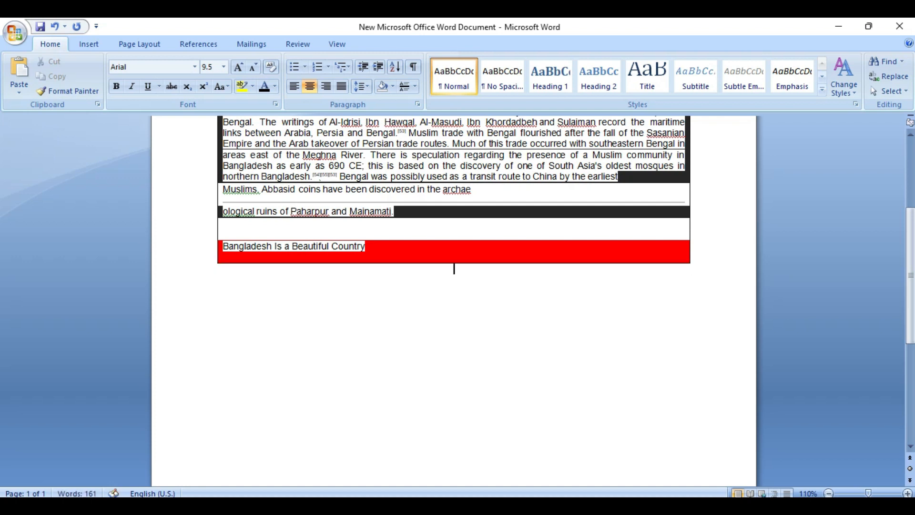
{"action": "key", "text": "Return"}
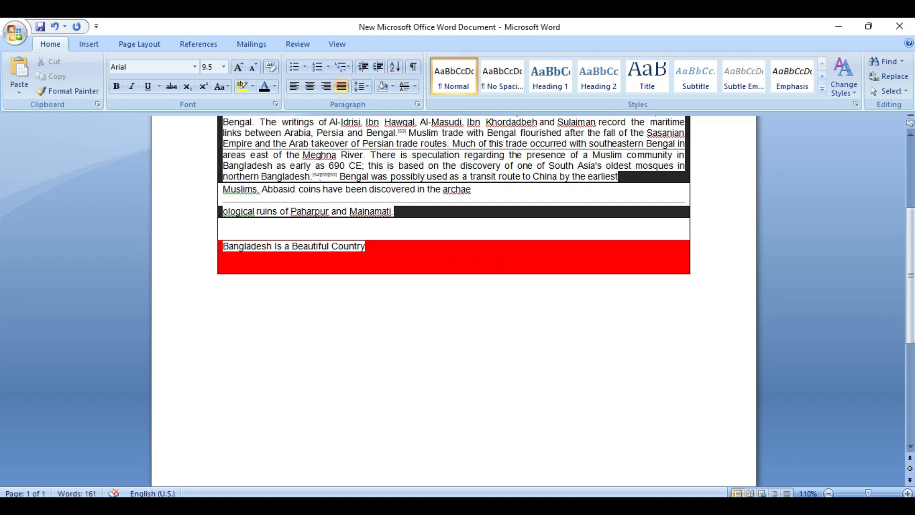
{"action": "left_click", "coordinate": [422, 323]}
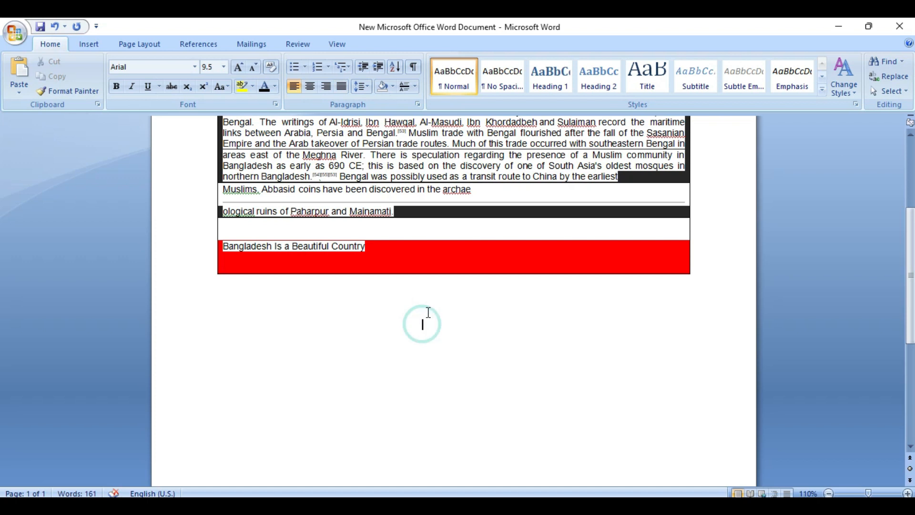
{"action": "left_click", "coordinate": [415, 87]}
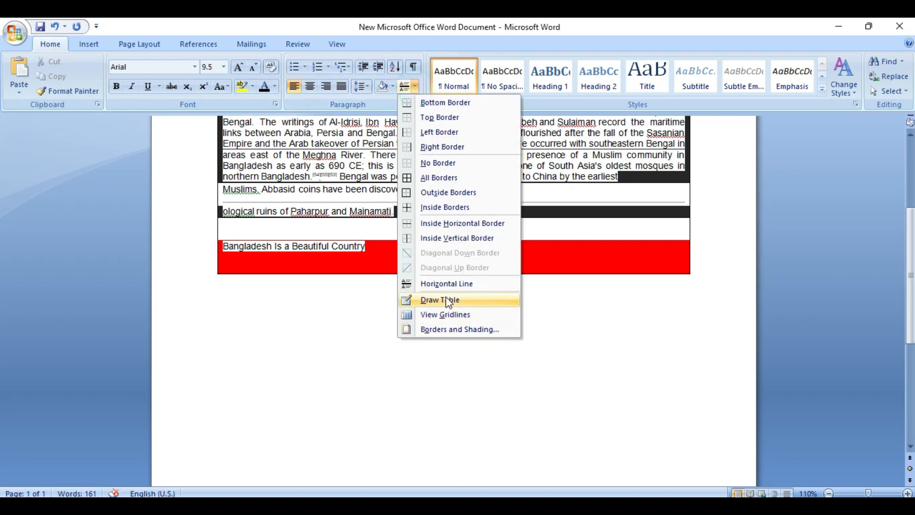
Draw the table's outer box below the bordered block with Draw Table
{"action": "left_click", "coordinate": [446, 299]}
{"action": "mouse_move", "coordinate": [277, 319]}
{"action": "left_mouse_down"}
{"action": "mouse_move", "coordinate": [501, 320]}
{"action": "mouse_move", "coordinate": [553, 387]}
{"action": "mouse_move", "coordinate": [648, 390]}
{"action": "left_mouse_up"}
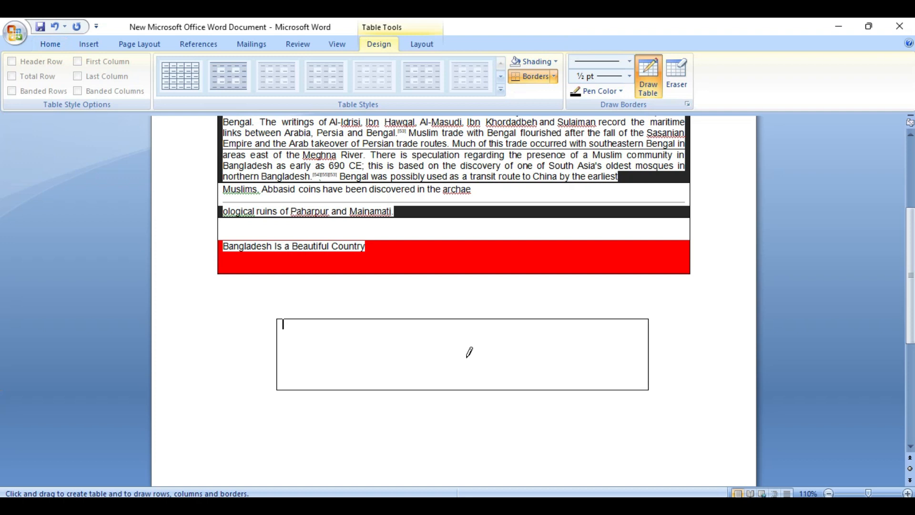
{"action": "right_click", "coordinate": [470, 352]}
{"action": "left_click", "coordinate": [353, 341]}
Draw four column dividers and three row lines for a 4-row, 5-column grid
{"action": "left_click_drag", "start_coordinate": [353, 320], "coordinate": [352, 389]}
{"action": "left_click_drag", "start_coordinate": [425, 320], "coordinate": [425, 389]}
{"action": "mouse_move", "coordinate": [501, 320]}
{"action": "left_mouse_down"}
{"action": "mouse_move", "coordinate": [510, 370]}
{"action": "mouse_move", "coordinate": [499, 389]}
{"action": "left_mouse_up"}
{"action": "mouse_move", "coordinate": [553, 320]}
{"action": "left_mouse_down"}
{"action": "mouse_move", "coordinate": [561, 372]}
{"action": "mouse_move", "coordinate": [553, 388]}
{"action": "left_mouse_up"}
{"action": "left_click_drag", "start_coordinate": [278, 350], "coordinate": [641, 350]}
{"action": "left_click_drag", "start_coordinate": [279, 334], "coordinate": [641, 334]}
{"action": "left_click_drag", "start_coordinate": [272, 374], "coordinate": [641, 374]}
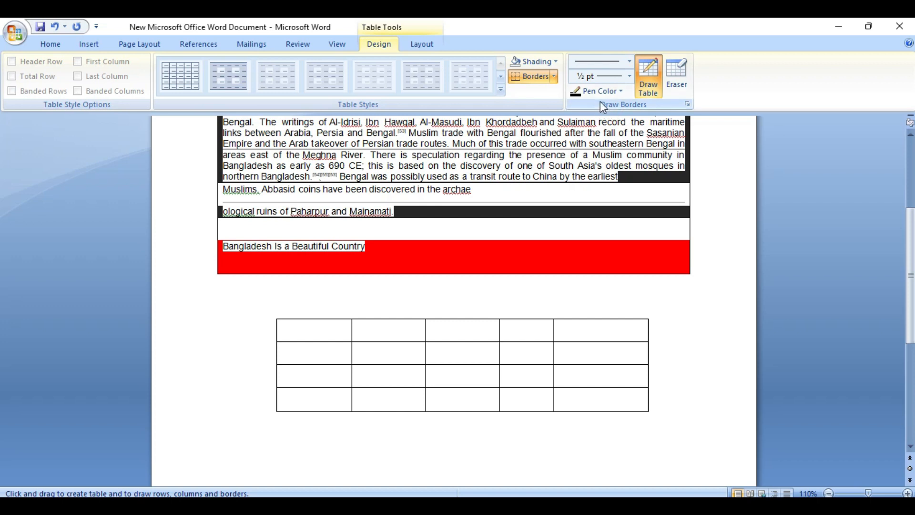
Erase the divider between columns three and four and merge that column's top two cells
{"action": "left_click", "coordinate": [622, 91]}
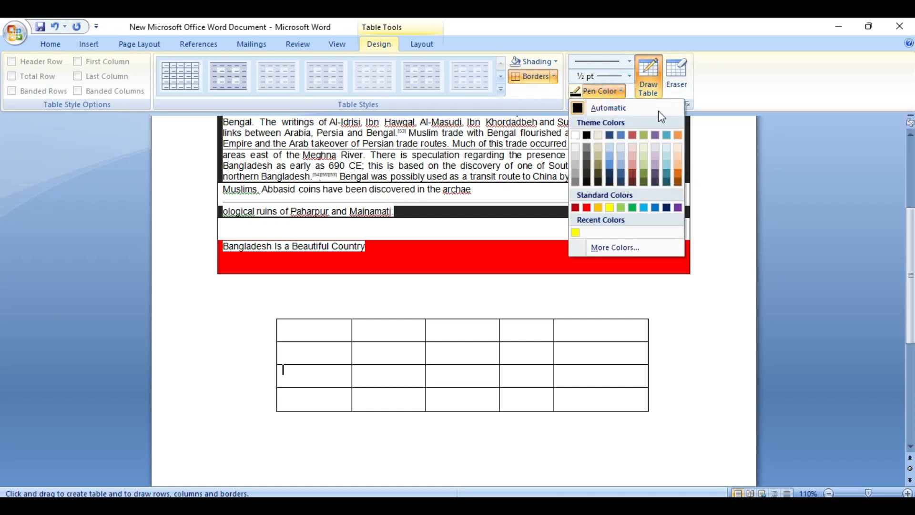
{"action": "left_click", "coordinate": [676, 78]}
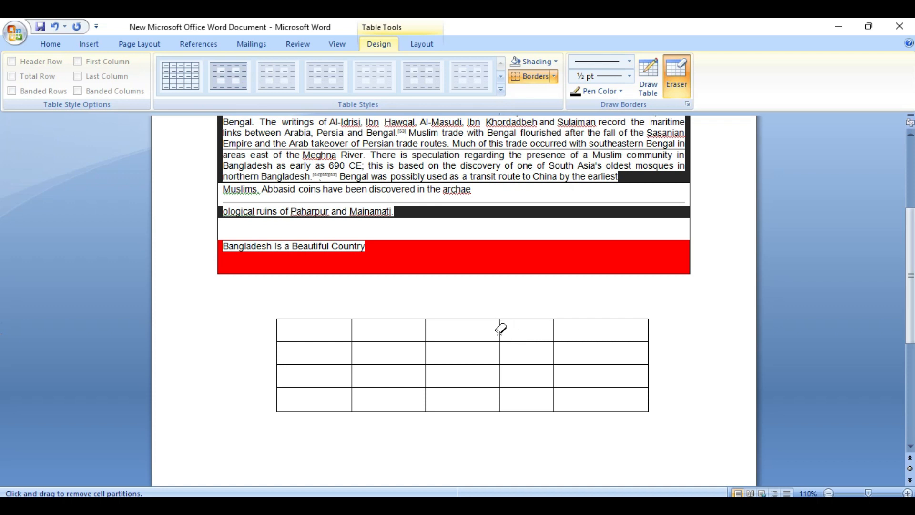
{"action": "left_click_drag", "start_coordinate": [499, 329], "coordinate": [500, 378]}
{"action": "left_click", "coordinate": [499, 396]}
{"action": "left_click", "coordinate": [482, 341]}
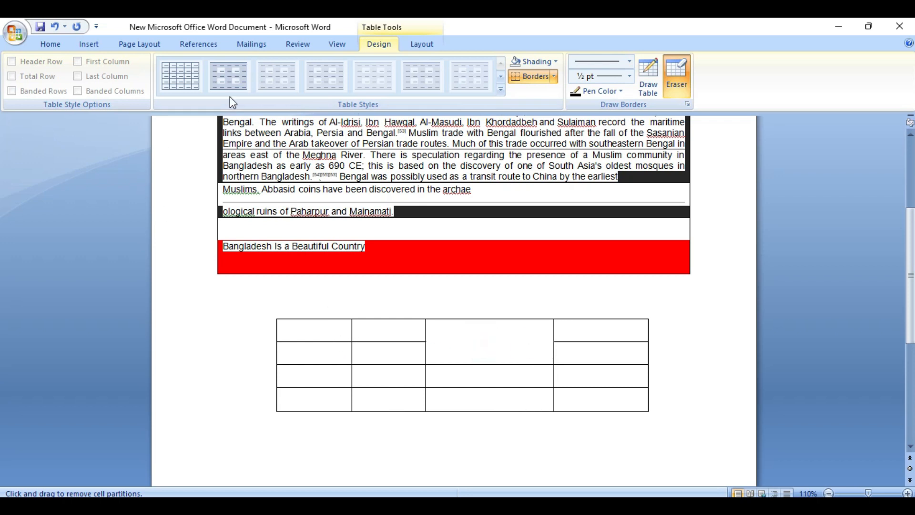
{"action": "left_click", "coordinate": [51, 44]}
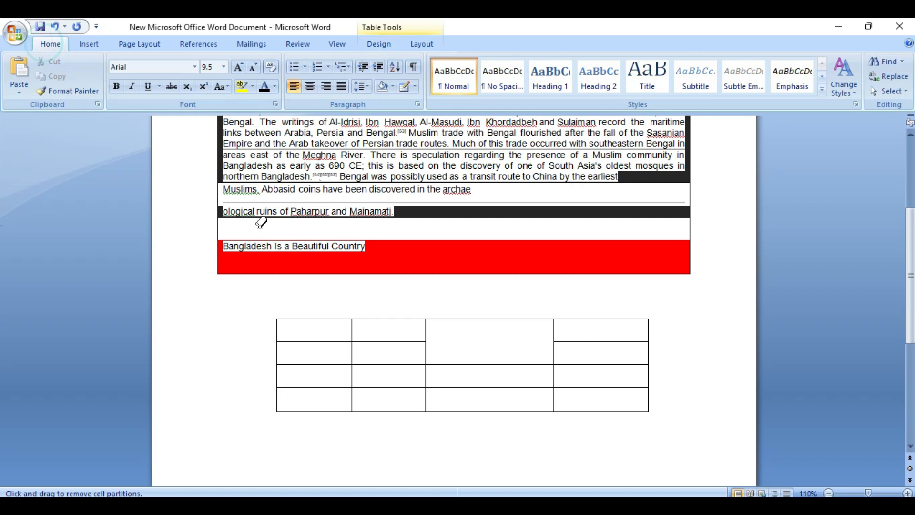
Add a centred blank line above the table and paste a copy of the first body paragraph there
{"action": "left_click", "coordinate": [373, 291]}
{"action": "key", "text": "ctrl+e"}
{"action": "key", "text": "Return"}
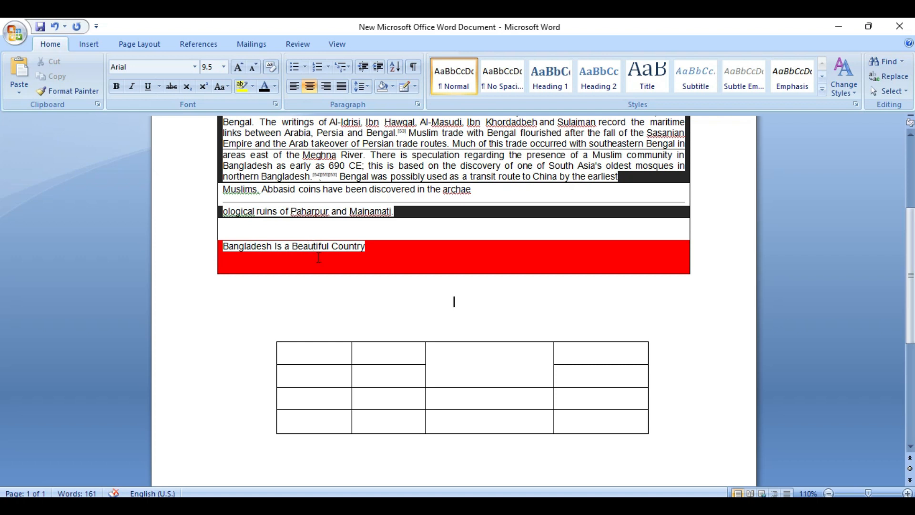
{"action": "scroll", "coordinate": [319, 257], "scroll_direction": "up", "scroll_amount": 3}
{"action": "left_click_drag", "start_coordinate": [225, 210], "coordinate": [620, 285]}
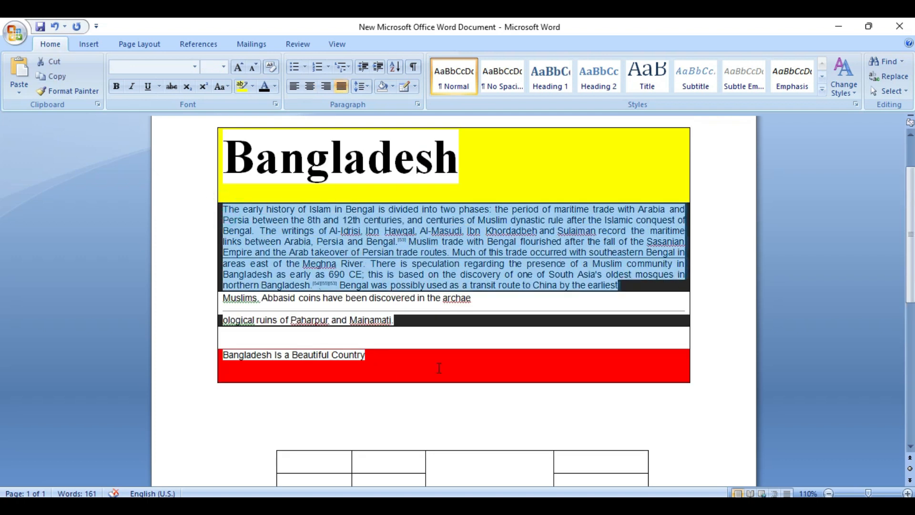
{"action": "key", "text": "ctrl+c"}
{"action": "left_click", "coordinate": [292, 419]}
{"action": "key", "text": "ctrl+v"}
Justify the pasted 'The early history of Islam in Bengal' paragraph
{"action": "scroll", "coordinate": [301, 410], "scroll_direction": "down", "scroll_amount": 2}
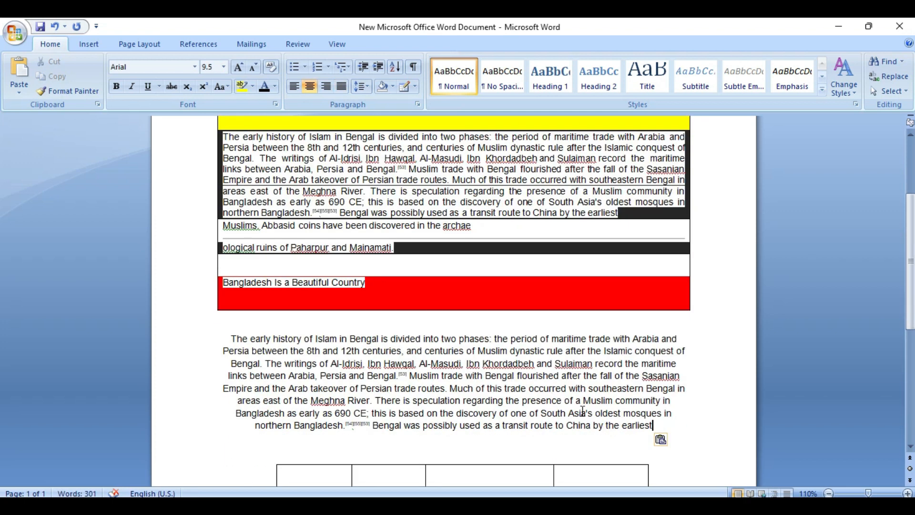
{"action": "left_click_drag", "start_coordinate": [650, 425], "coordinate": [234, 337]}
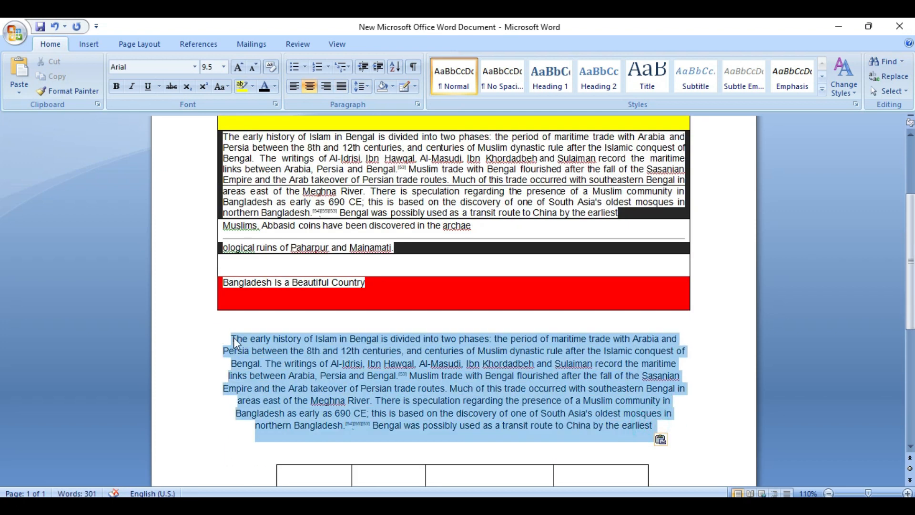
{"action": "left_click", "coordinate": [341, 86]}
{"action": "left_click", "coordinate": [321, 399]}
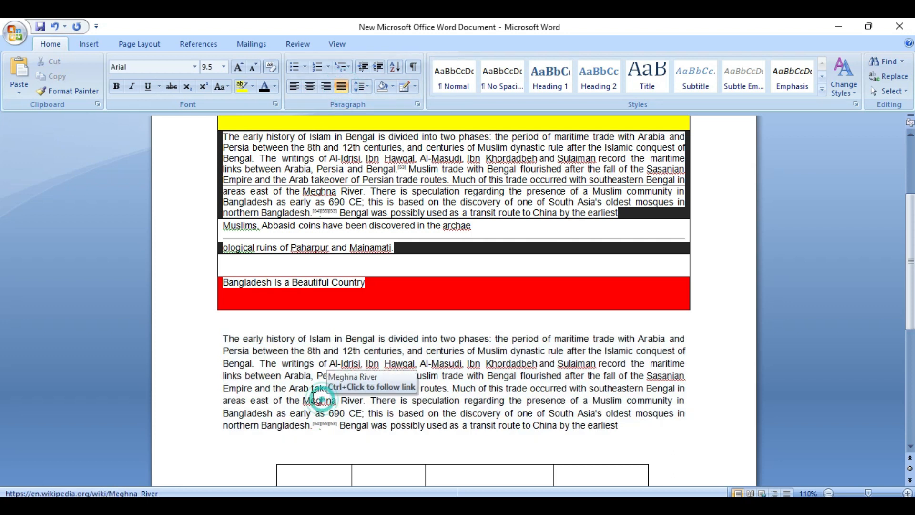
{"action": "left_click_drag", "start_coordinate": [622, 429], "coordinate": [223, 338]}
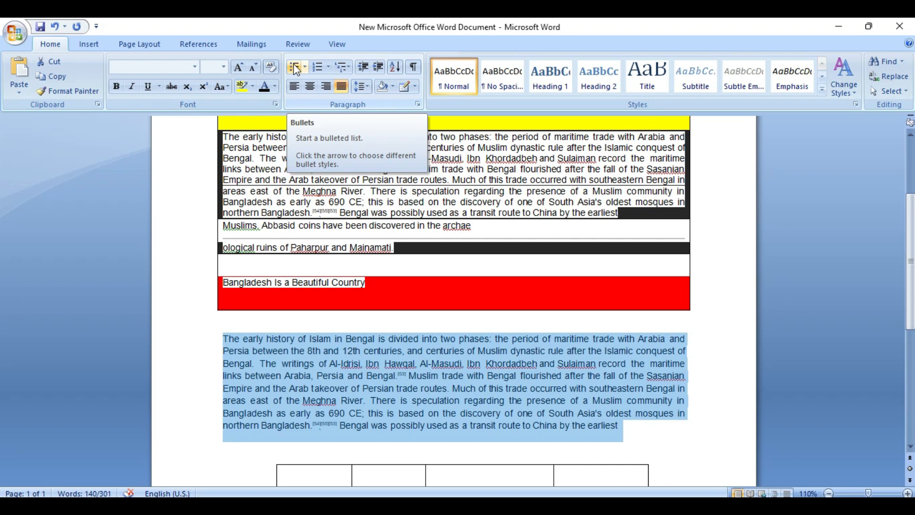
Bullet the copied paragraph and split it after 'Arabia' and 'Islamic' into three items
{"action": "left_click", "coordinate": [295, 68]}
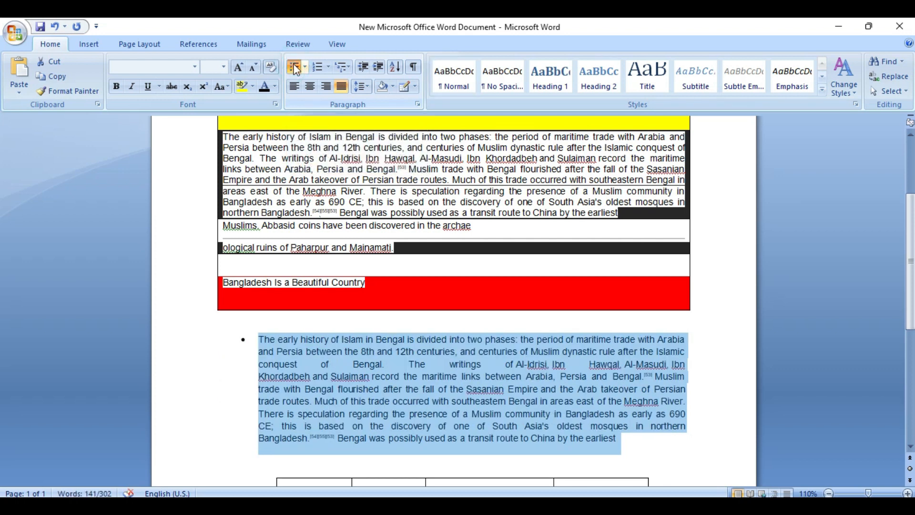
{"action": "left_click", "coordinate": [684, 339]}
{"action": "key", "text": "Return"}
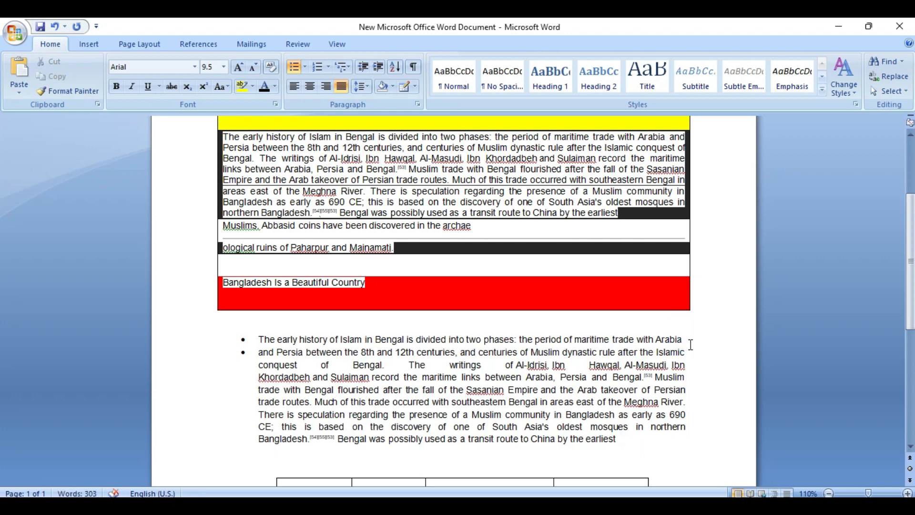
{"action": "key", "text": "Return"}
{"action": "key", "text": "BackSpace"}
{"action": "key", "text": "BackSpace"}
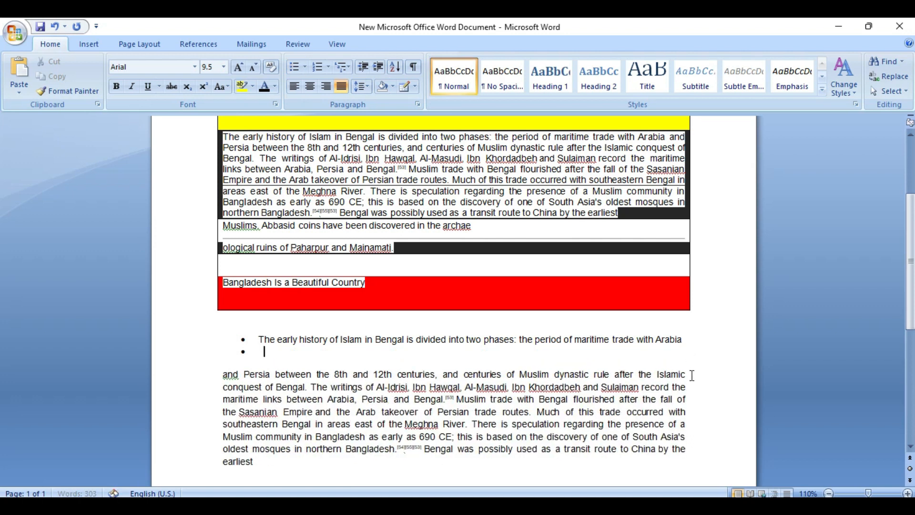
{"action": "key", "text": "Delete"}
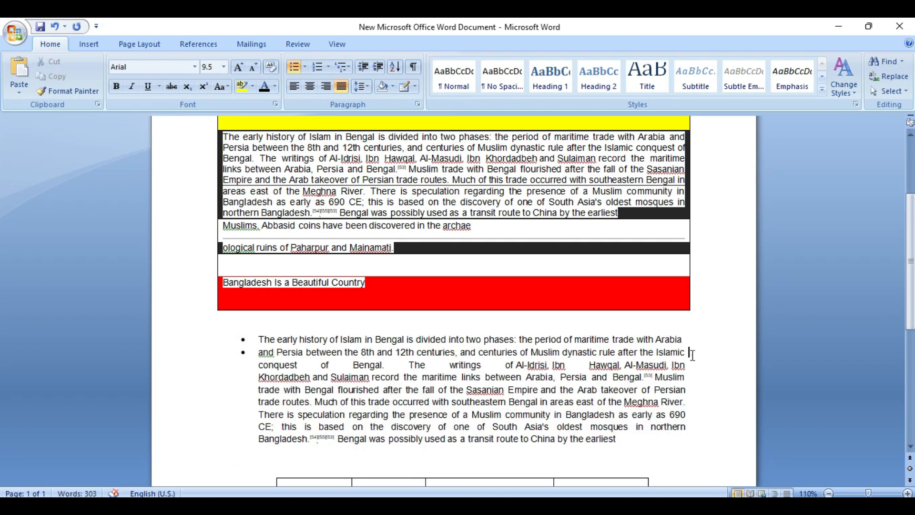
{"action": "left_click", "coordinate": [690, 353]}
{"action": "key", "text": "Return"}
{"action": "left_click", "coordinate": [688, 368], "text": "ctrl"}
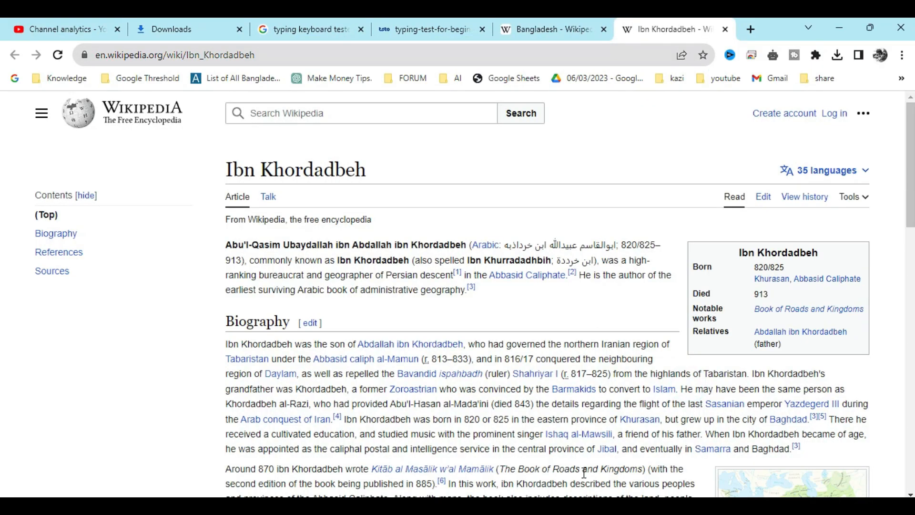
{"action": "left_click", "coordinate": [519, 504]}
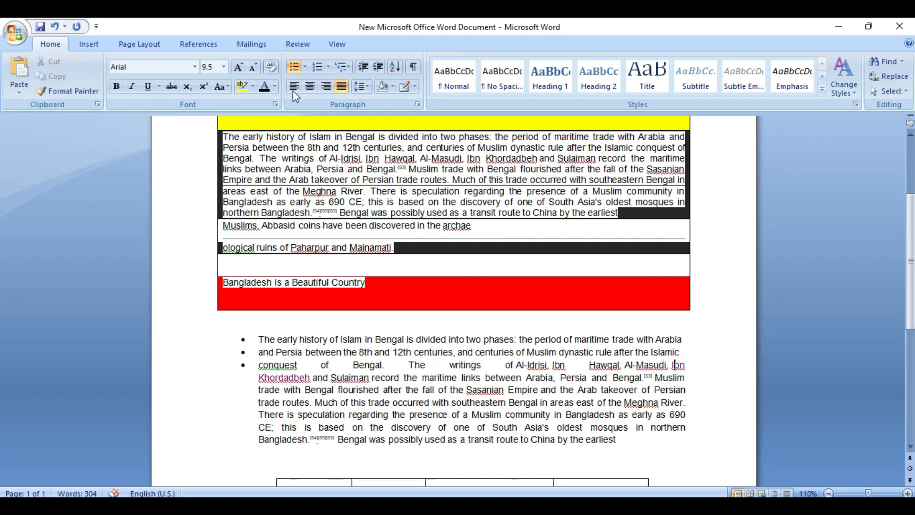
Change the list markers to arrow bullets, then to check-mark bullets
{"action": "left_click", "coordinate": [305, 67]}
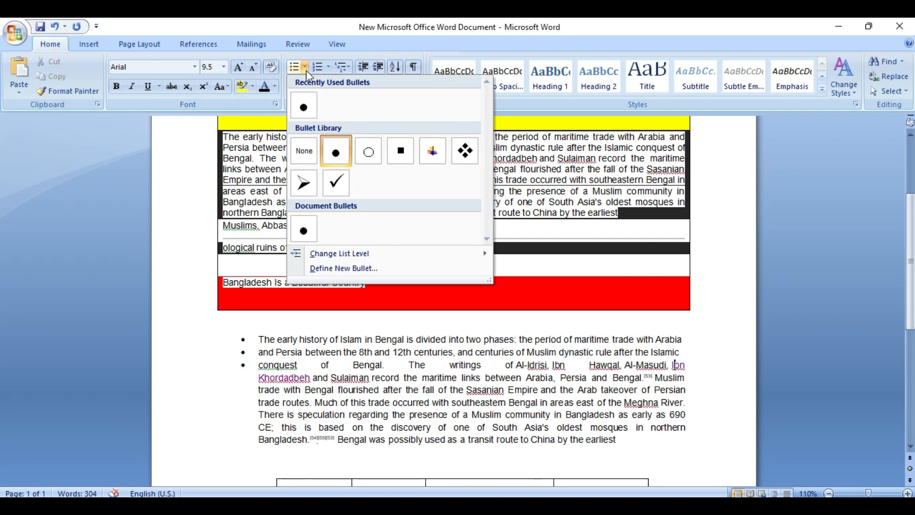
{"action": "left_click", "coordinate": [305, 182]}
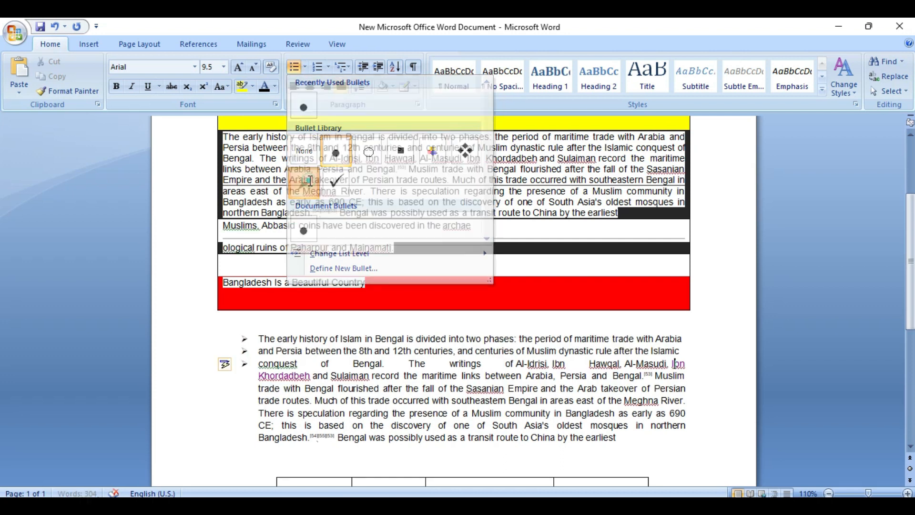
{"action": "left_click", "coordinate": [305, 66]}
{"action": "left_click", "coordinate": [337, 188]}
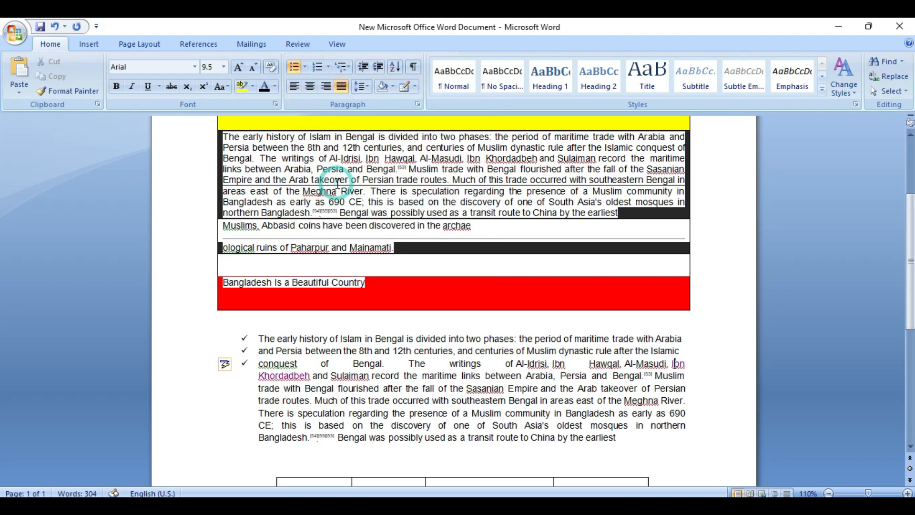
Browse the Bullet, Numbering and Multilevel List galleries without changing the list
{"action": "left_click", "coordinate": [305, 66]}
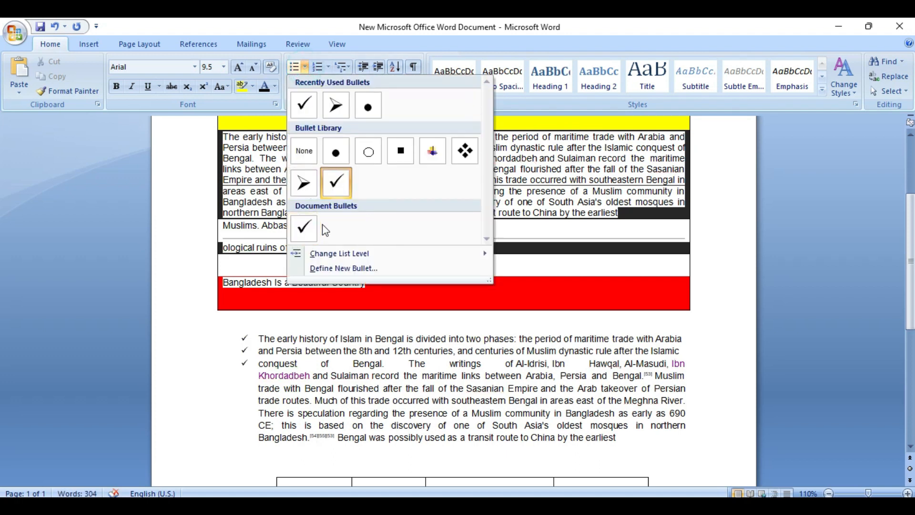
{"action": "mouse_move", "coordinate": [334, 256]}
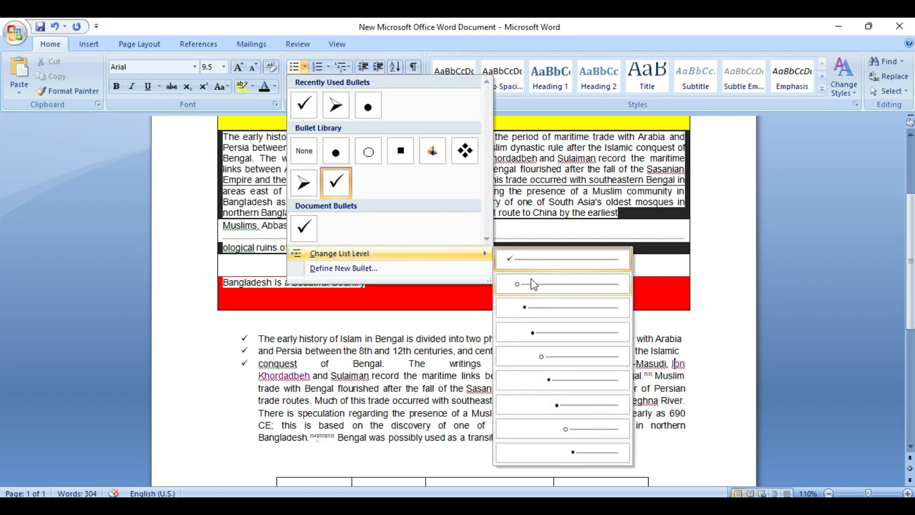
{"action": "left_click", "coordinate": [328, 68]}
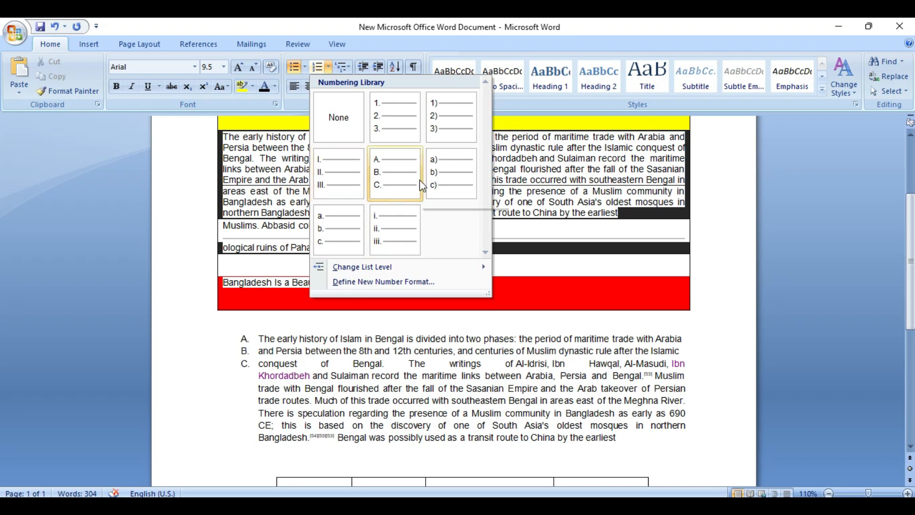
{"action": "left_click", "coordinate": [348, 70]}
Replace the checkmark bullets on the three list items with 1), 2), 3) numbering
{"action": "mouse_move", "coordinate": [380, 135]}
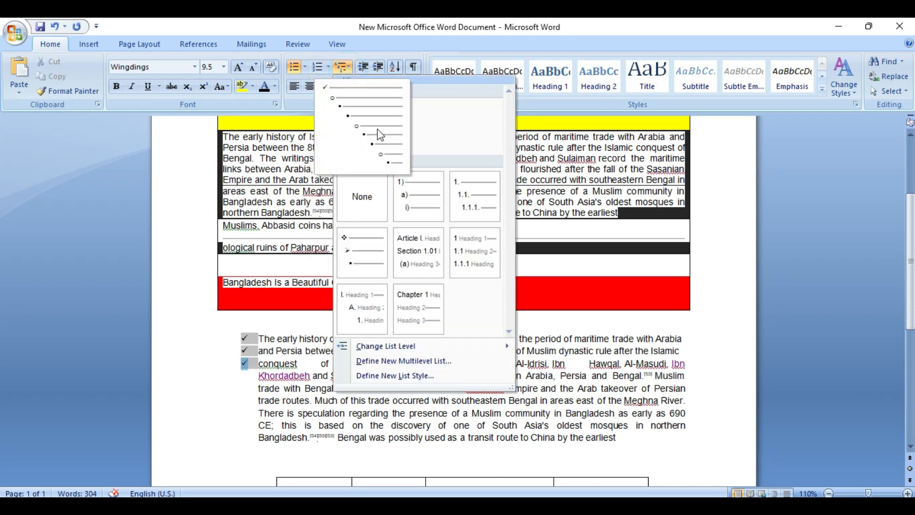
{"action": "left_click", "coordinate": [431, 198]}
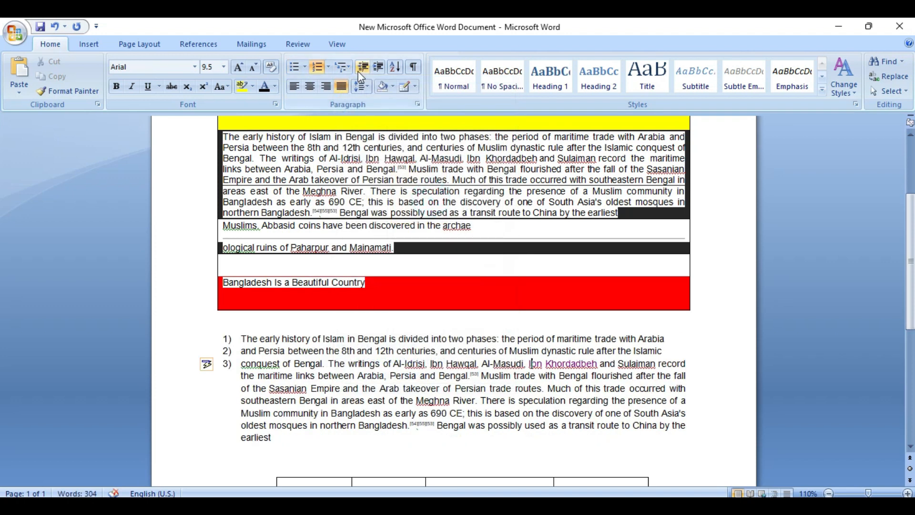
{"action": "left_click", "coordinate": [344, 67]}
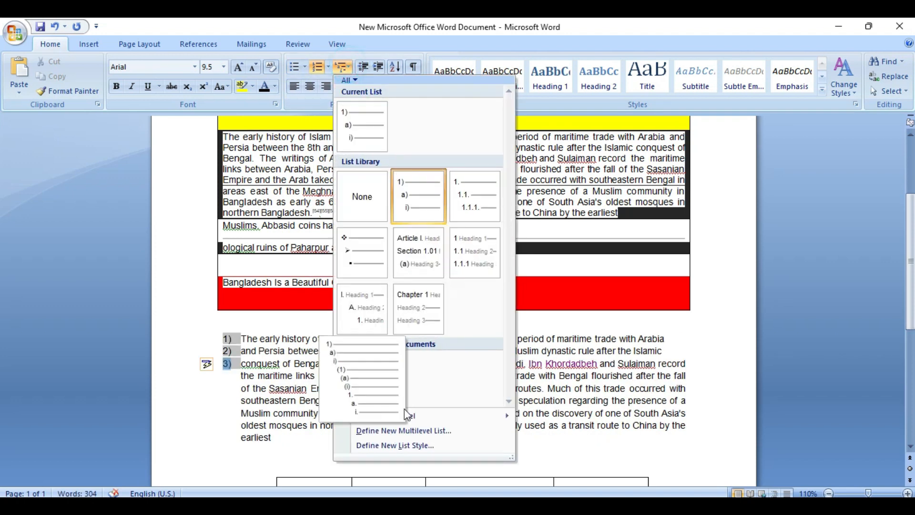
{"action": "left_click", "coordinate": [381, 379]}
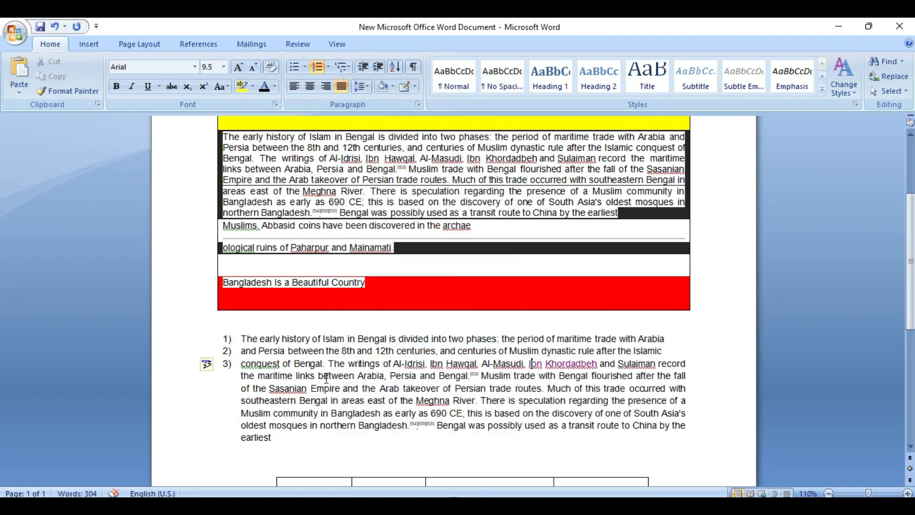
{"action": "left_click", "coordinate": [284, 363]}
{"action": "scroll", "coordinate": [263, 363], "scroll_direction": "down", "scroll_amount": 3}
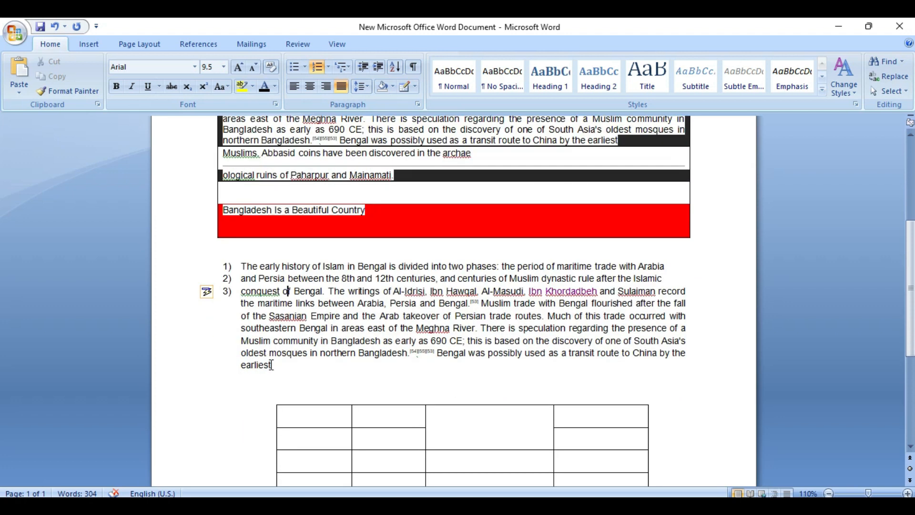
Select the numbered list items, then select the dark-shaded paragraph in the heading block
{"action": "left_click_drag", "start_coordinate": [274, 365], "coordinate": [241, 266]}
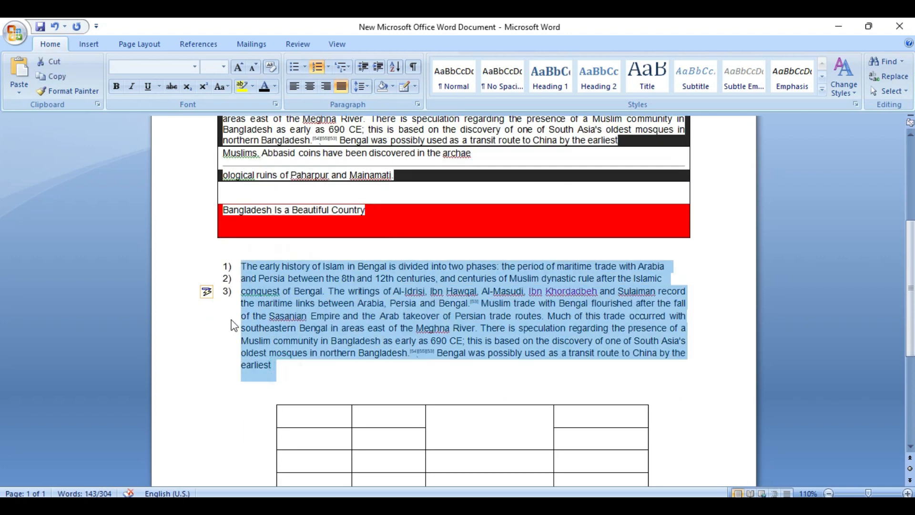
{"action": "left_click", "coordinate": [279, 362]}
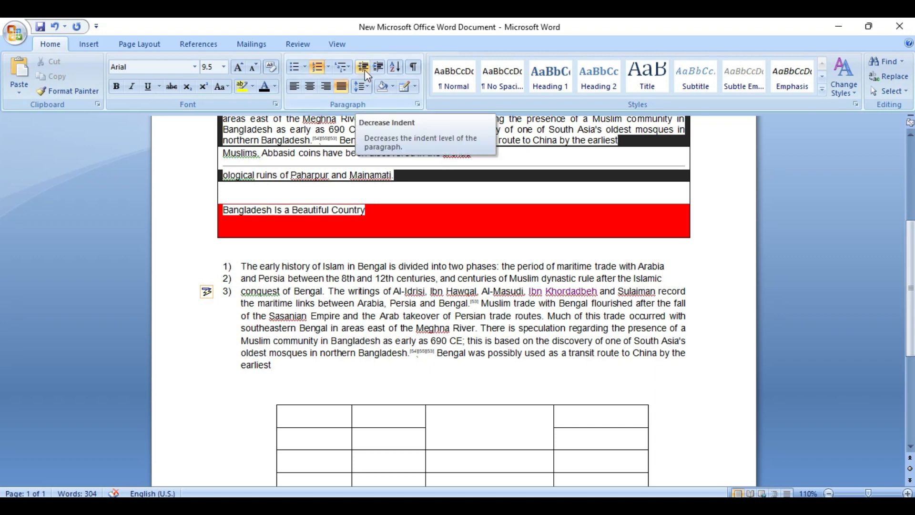
{"action": "left_click_drag", "start_coordinate": [279, 365], "coordinate": [243, 269]}
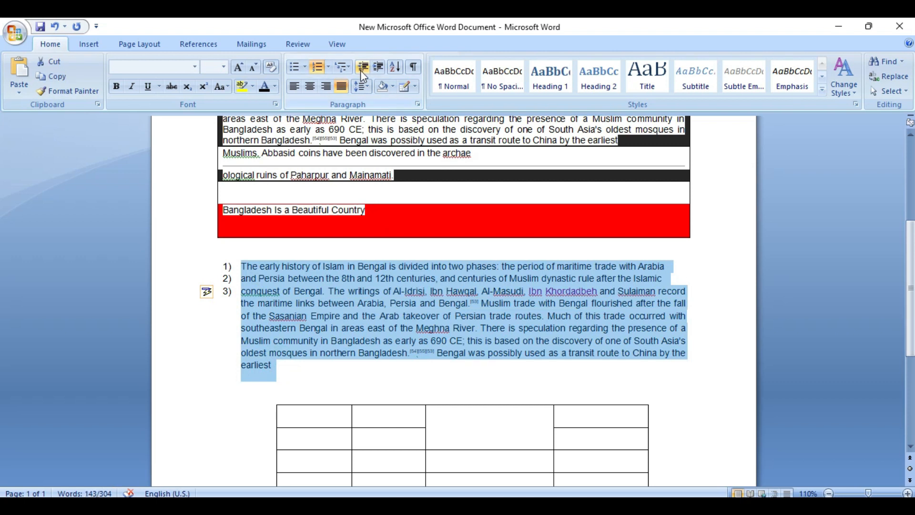
{"action": "left_click", "coordinate": [246, 263]}
{"action": "scroll", "coordinate": [246, 264], "scroll_direction": "up", "scroll_amount": 4}
{"action": "left_click_drag", "start_coordinate": [472, 262], "coordinate": [221, 176]}
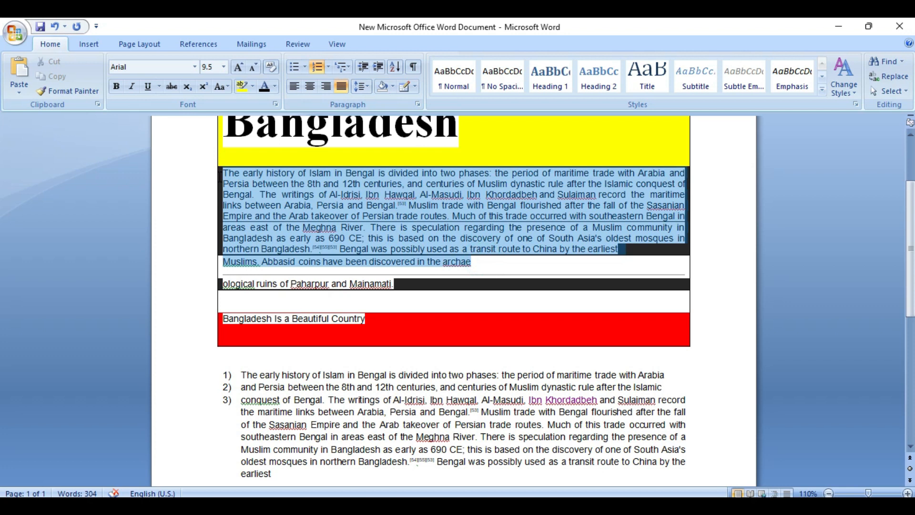
Indent and un-indent the shaded paragraph repeatedly, leave it at the margin, and open Sort
{"action": "left_click", "coordinate": [376, 68]}
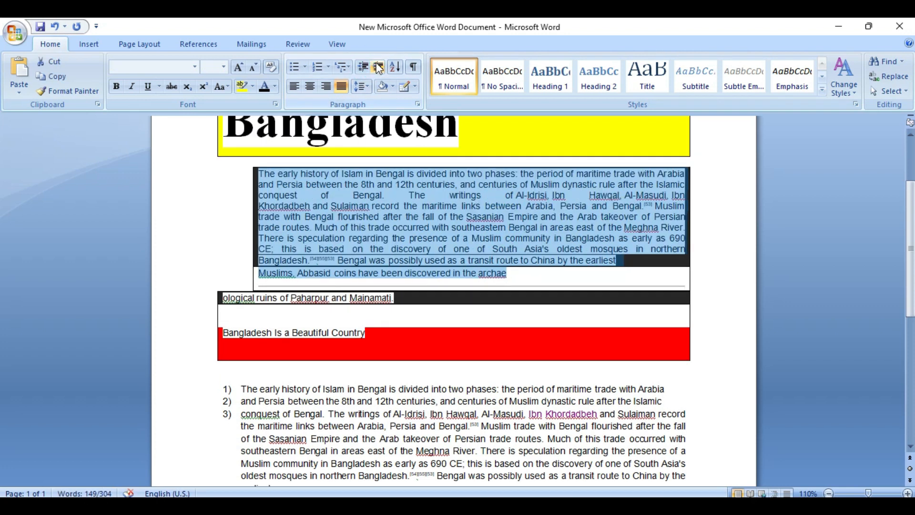
{"action": "left_click", "coordinate": [363, 65]}
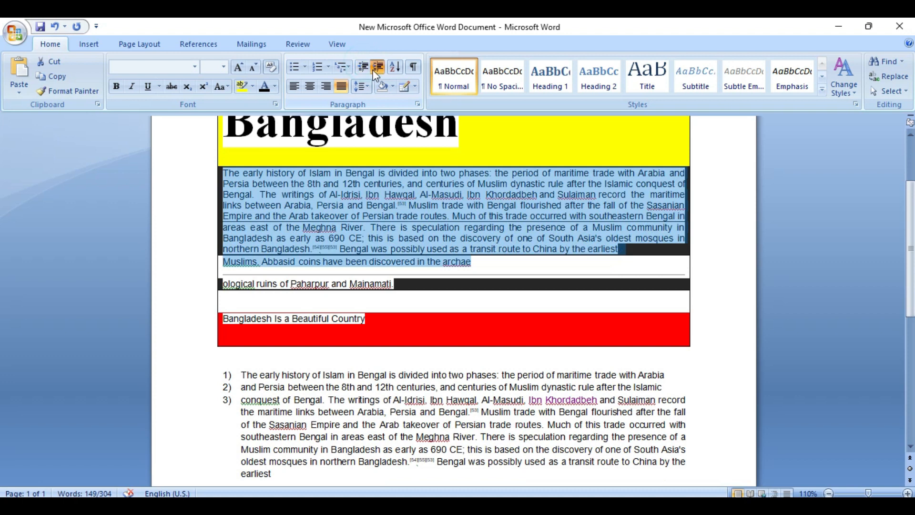
{"action": "left_click", "coordinate": [372, 69]}
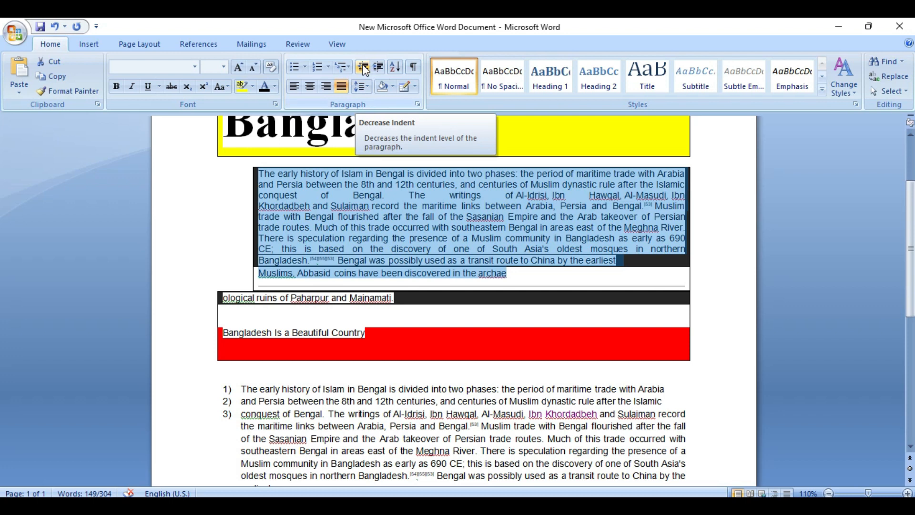
{"action": "left_click", "coordinate": [364, 69]}
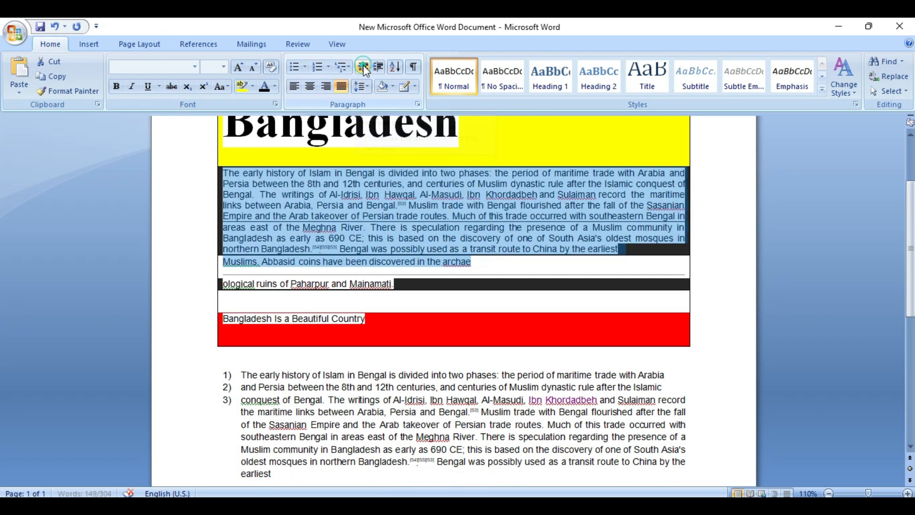
{"action": "left_click", "coordinate": [378, 66]}
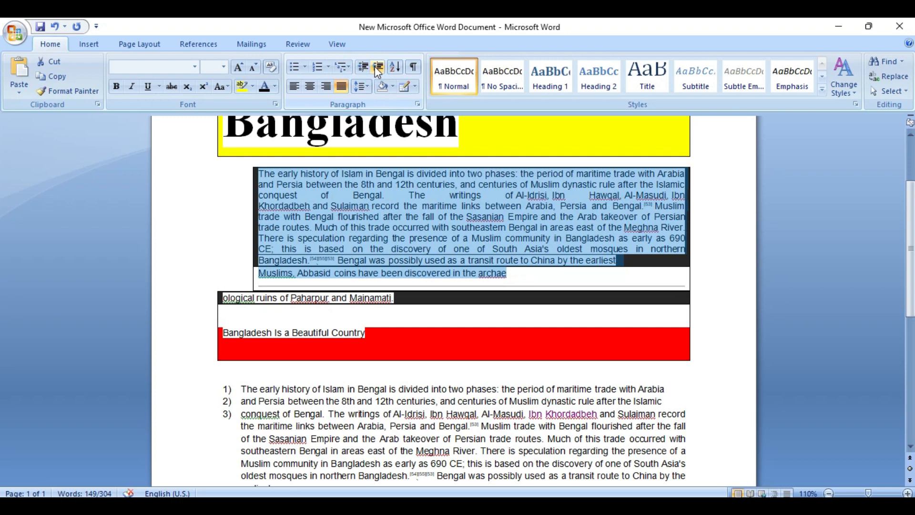
{"action": "left_click", "coordinate": [366, 67]}
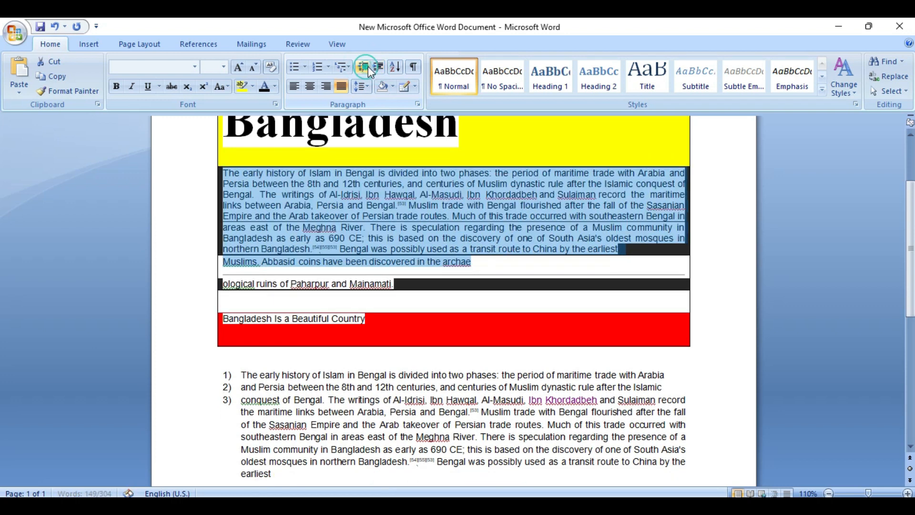
{"action": "left_click", "coordinate": [395, 67]}
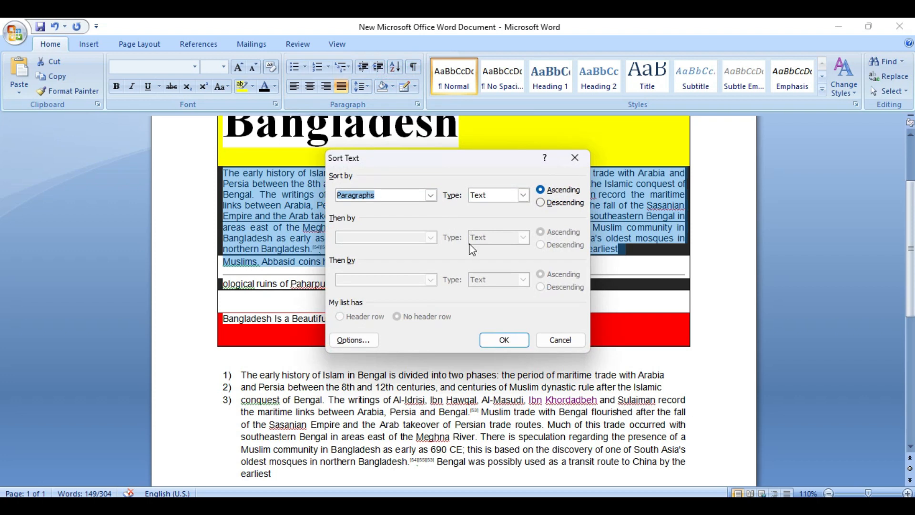
Sort the shaded paragraph in descending order, then reselect the whole paragraph
{"action": "left_click", "coordinate": [540, 202]}
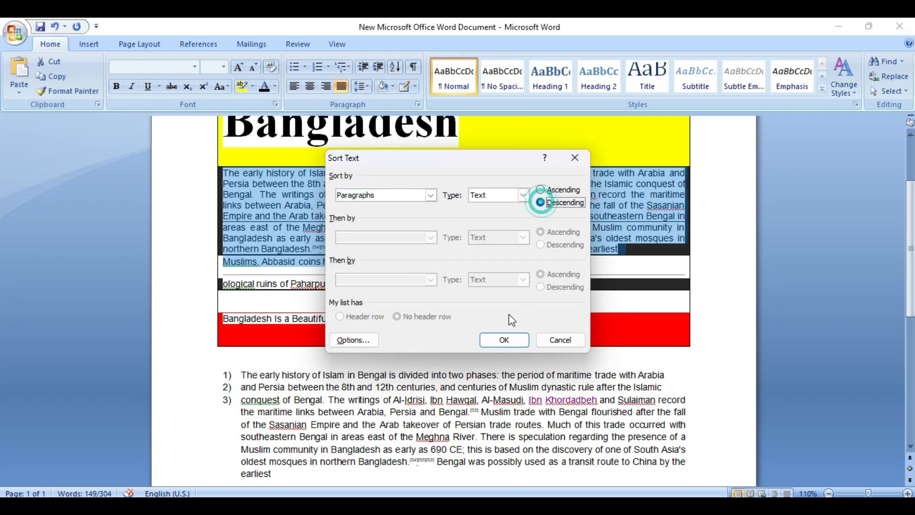
{"action": "left_click", "coordinate": [504, 339]}
{"action": "left_click", "coordinate": [353, 269]}
{"action": "left_click", "coordinate": [491, 265]}
{"action": "left_click_drag", "start_coordinate": [490, 264], "coordinate": [386, 95]}
Show and hide formatting marks, then reopen Sort Text and cancel without sorting
{"action": "left_click", "coordinate": [414, 66]}
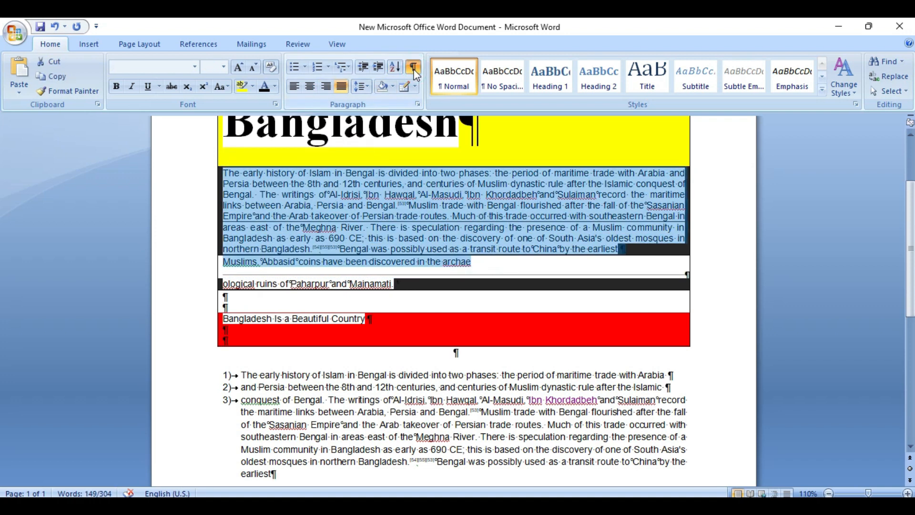
{"action": "scroll", "coordinate": [441, 179], "scroll_direction": "up", "scroll_amount": 2}
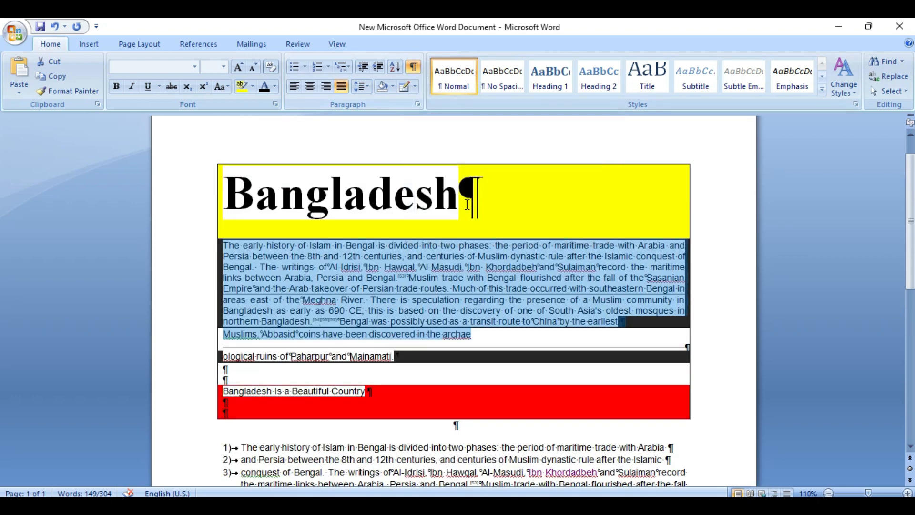
{"action": "left_click", "coordinate": [413, 66]}
{"action": "left_click", "coordinate": [395, 66]}
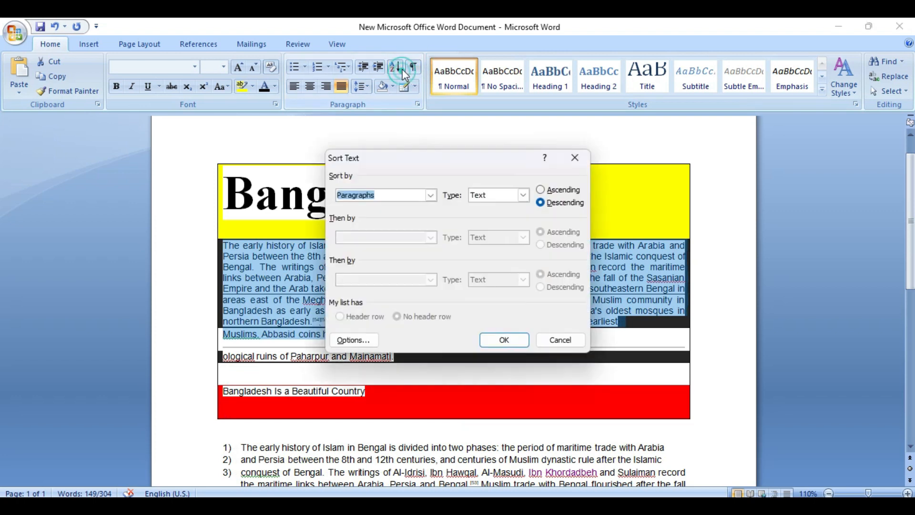
{"action": "left_click", "coordinate": [548, 339]}
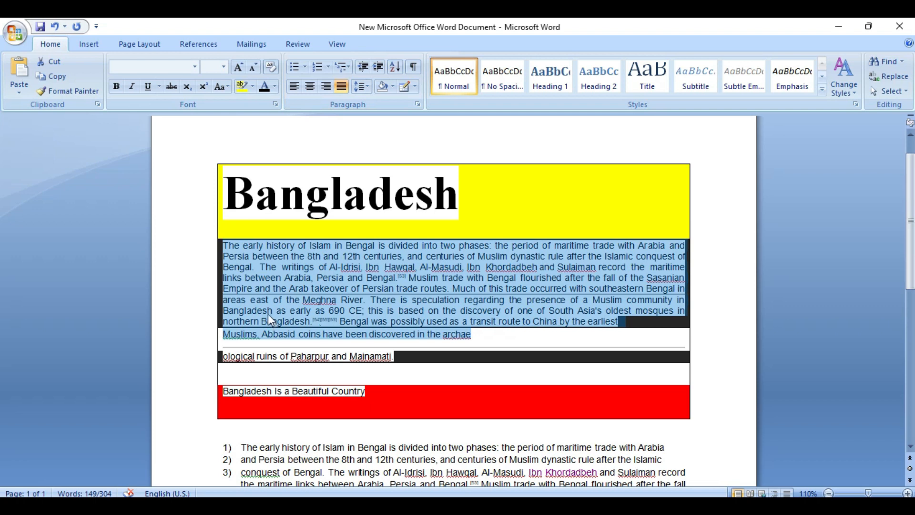
Delete the empty line above the red 'Bangladesh Is a Beautiful Country' line, toggling superscript
{"action": "scroll", "coordinate": [268, 316], "scroll_direction": "down", "scroll_amount": 5}
{"action": "scroll", "coordinate": [270, 305], "scroll_direction": "up", "scroll_amount": 2}
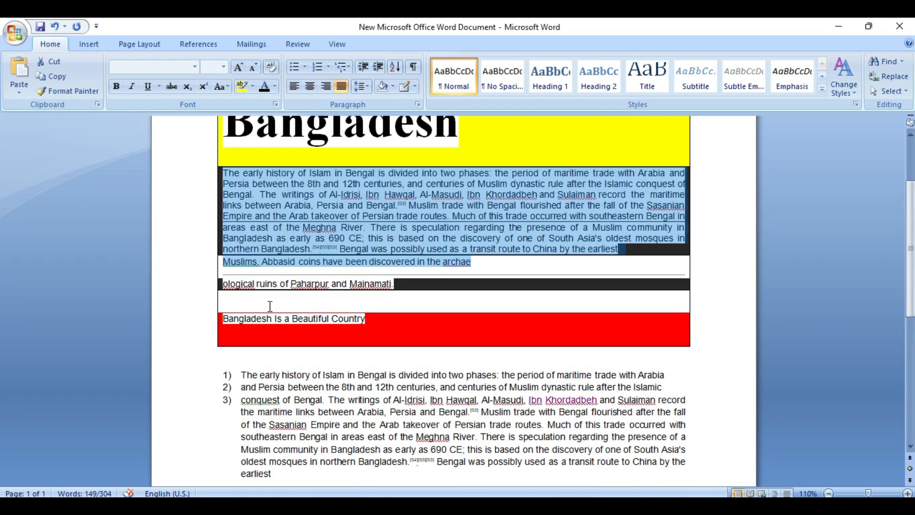
{"action": "left_click", "coordinate": [270, 306]}
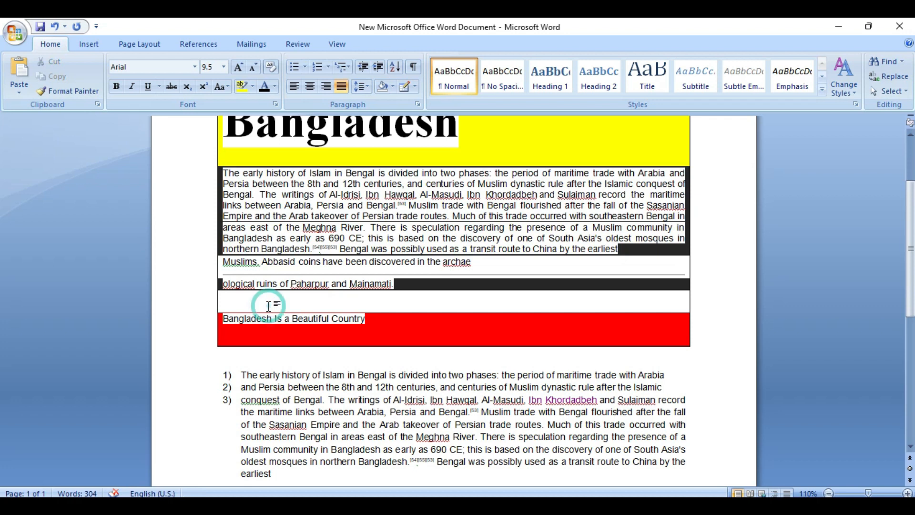
{"action": "key", "text": "BackSpace"}
{"action": "key", "text": "BackSpace"}
{"action": "key", "text": "ctrl+shift+equal"}
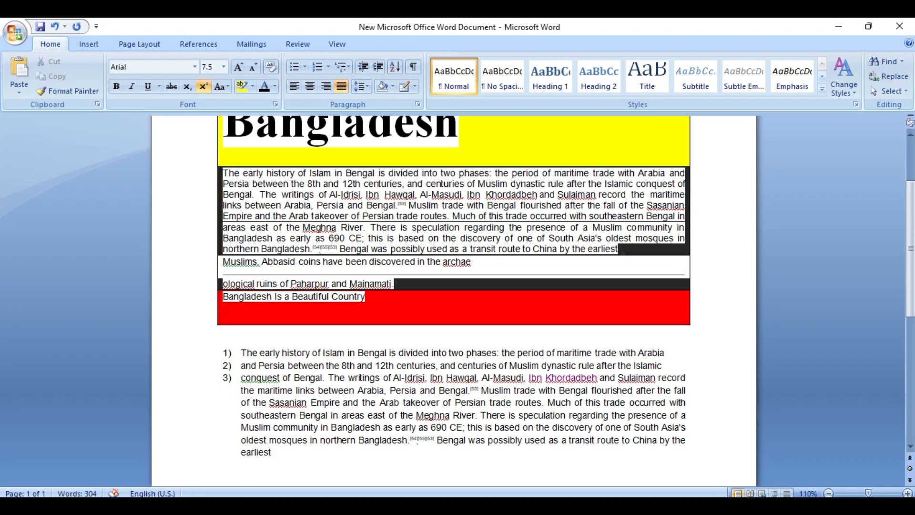
{"action": "scroll", "coordinate": [270, 305], "scroll_direction": "down", "scroll_amount": 4}
{"action": "scroll", "coordinate": [270, 305], "scroll_direction": "up", "scroll_amount": 2}
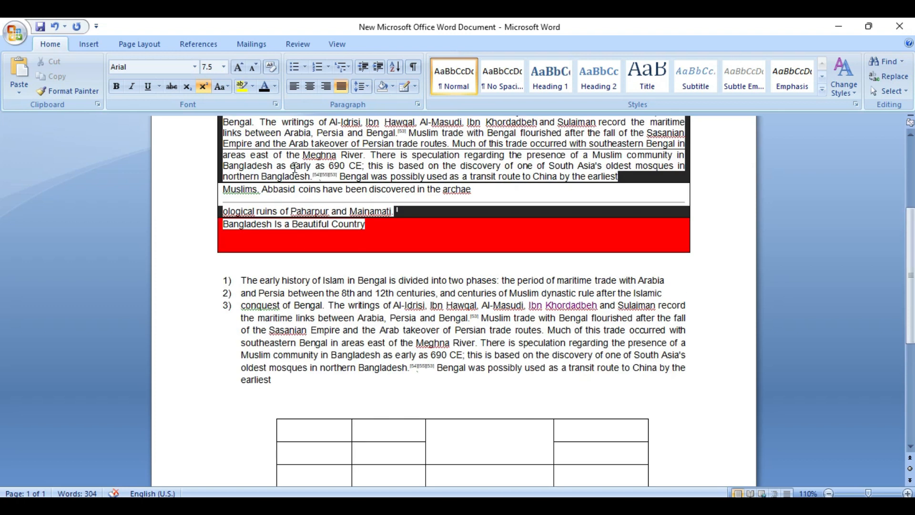